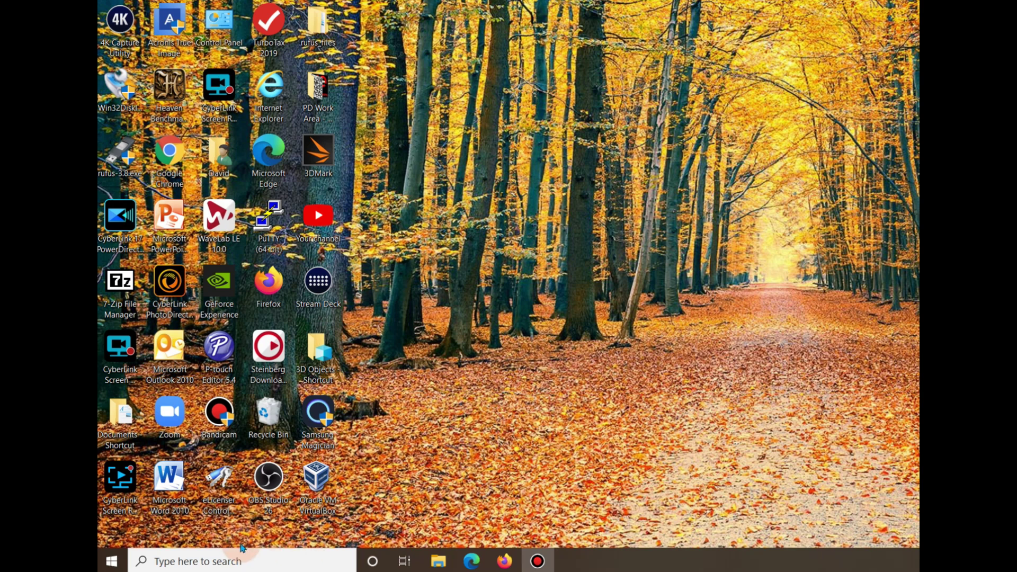
Search for 'com' and launch Command Prompt as administrator
{"action": "left_click", "coordinate": [213, 560]}
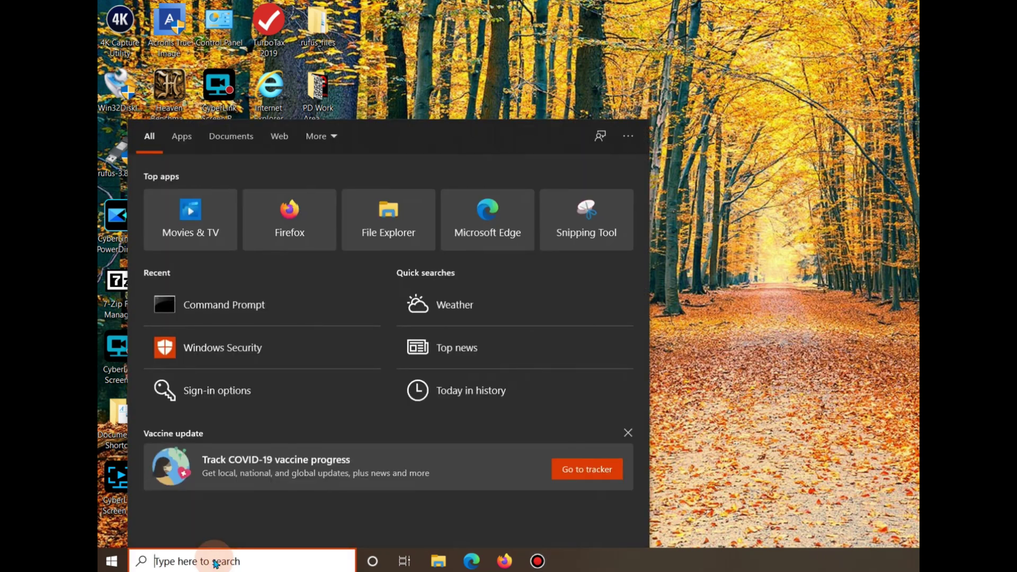
{"action": "type", "text": "com"}
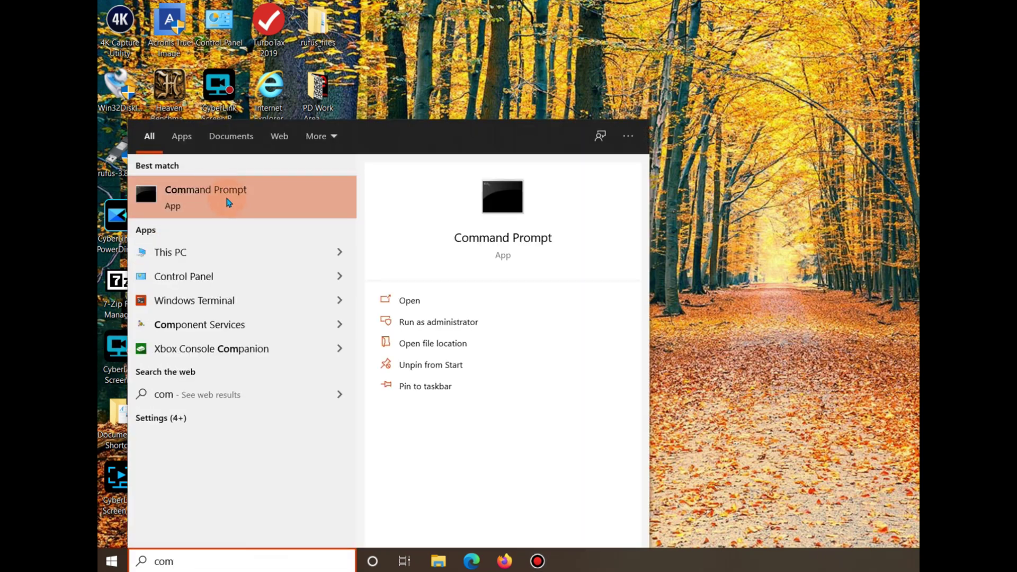
{"action": "left_click", "coordinate": [228, 200]}
{"action": "right_click", "coordinate": [229, 201]}
{"action": "left_click", "coordinate": [266, 209]}
Start DiskPart in the console and run list disk to show the computer's disks
{"action": "left_click", "coordinate": [670, 211]}
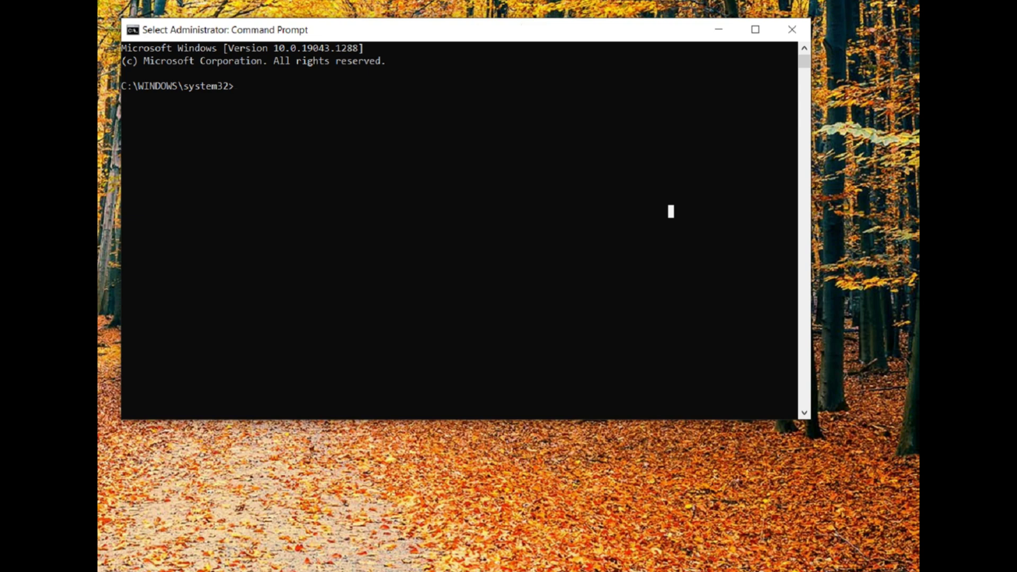
{"action": "type", "text": "du"}
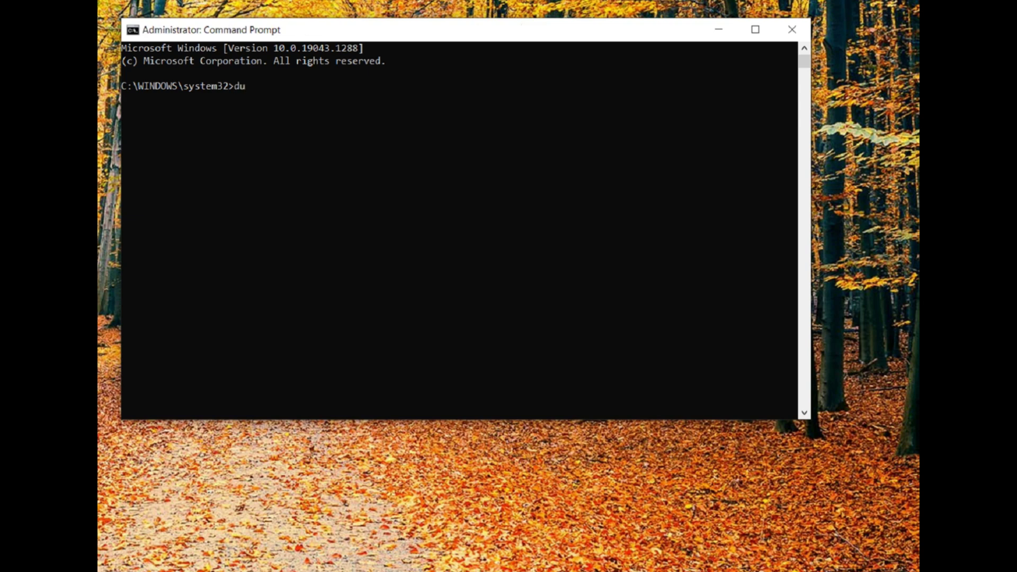
{"action": "key", "text": "BackSpace"}
{"action": "type", "text": "iskpart"}
{"action": "key", "text": "Return"}
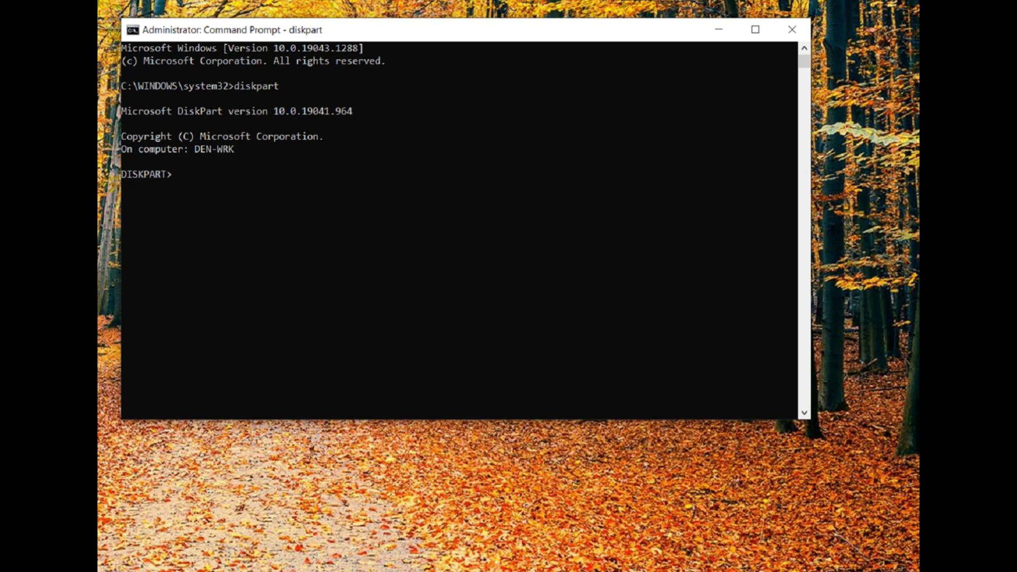
{"action": "type", "text": "list di"}
{"action": "type", "text": "sk"}
{"action": "key", "text": "Return"}
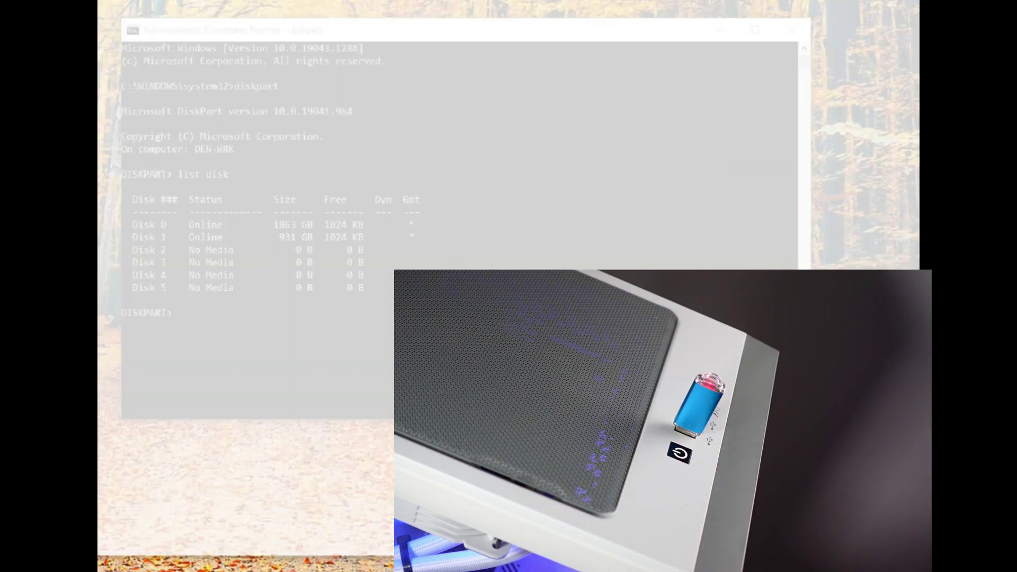
Re-list the disks and select Disk 6, the 14 GB USB drive
{"action": "left_click", "coordinate": [353, 201]}
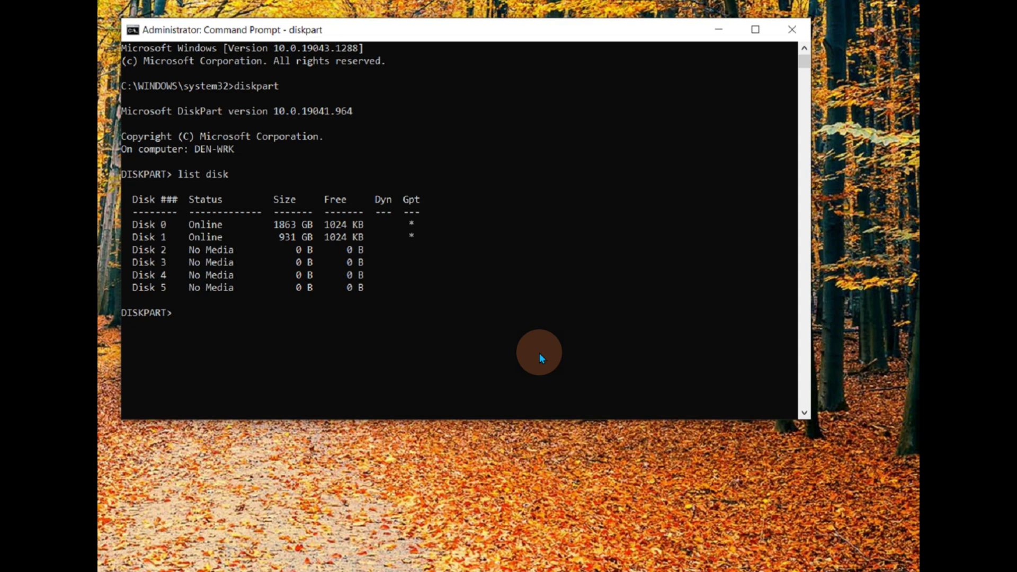
{"action": "key", "text": "Up"}
{"action": "key", "text": "Return"}
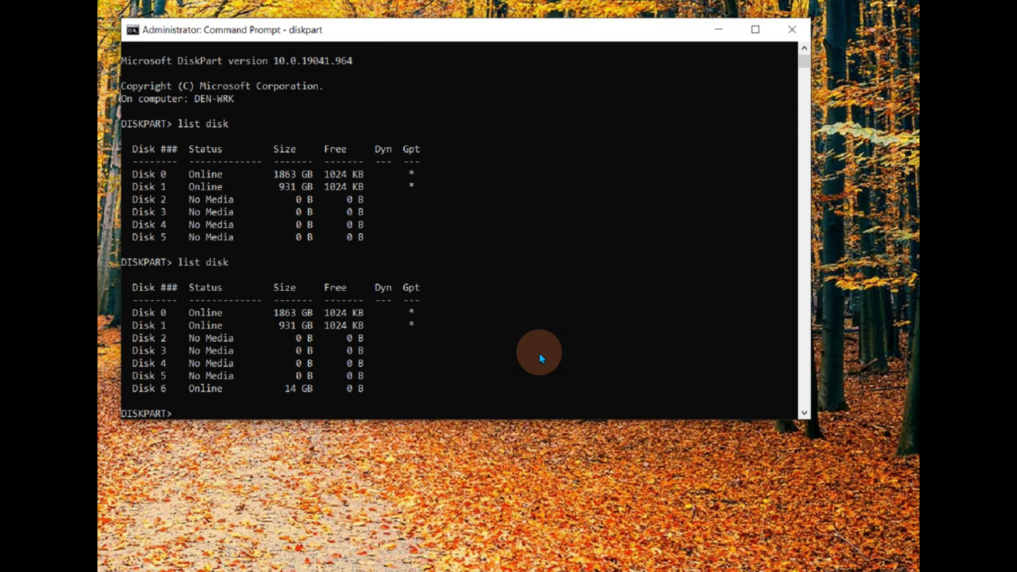
{"action": "type", "text": "sel disk 6"}
{"action": "key", "text": "Return"}
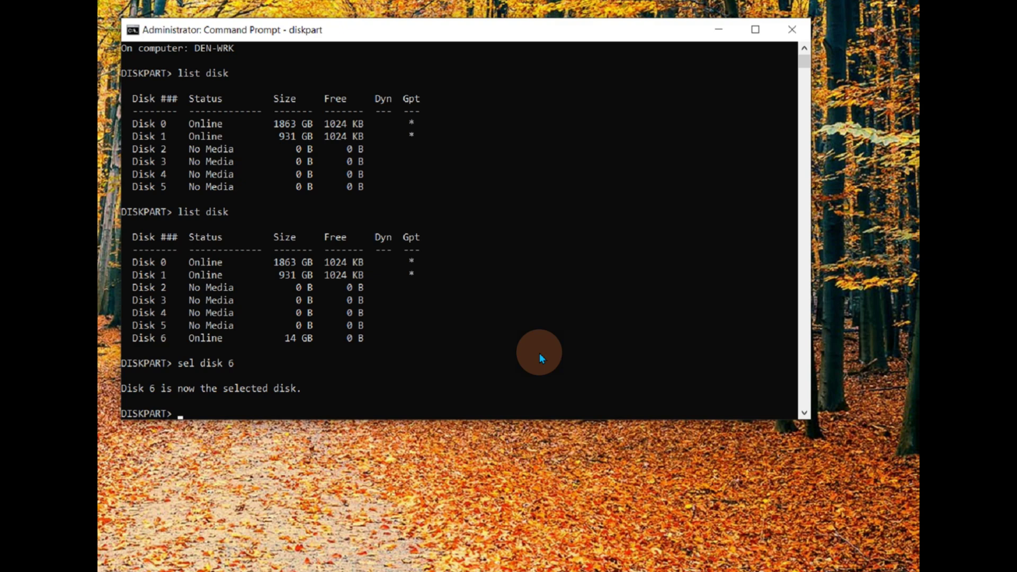
Clean Disk 6, create a primary partition on it, and exit DiskPart
{"action": "type", "text": "clean"}
{"action": "key", "text": "Return"}
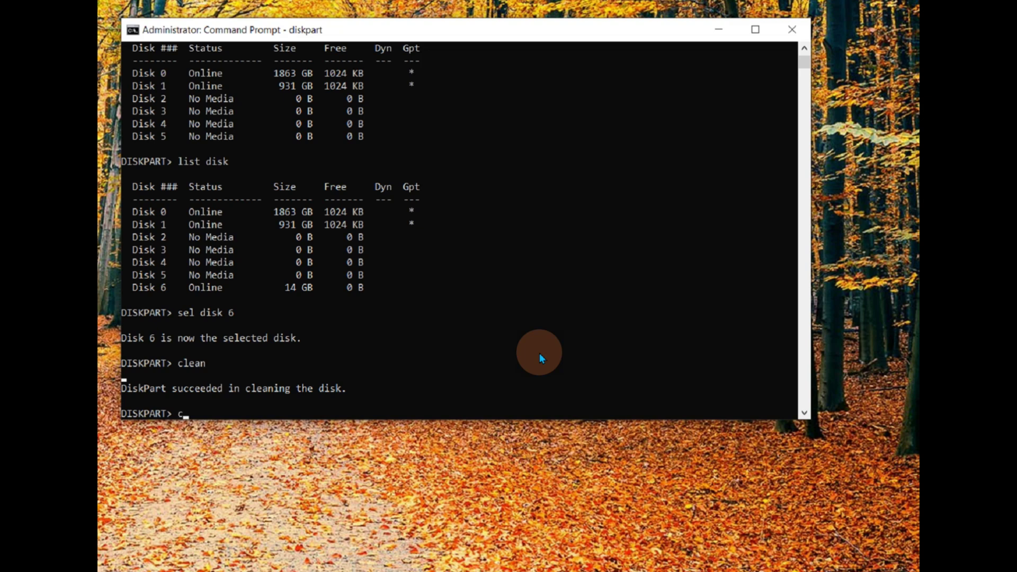
{"action": "type", "text": "cre part prim"}
{"action": "key", "text": "Return"}
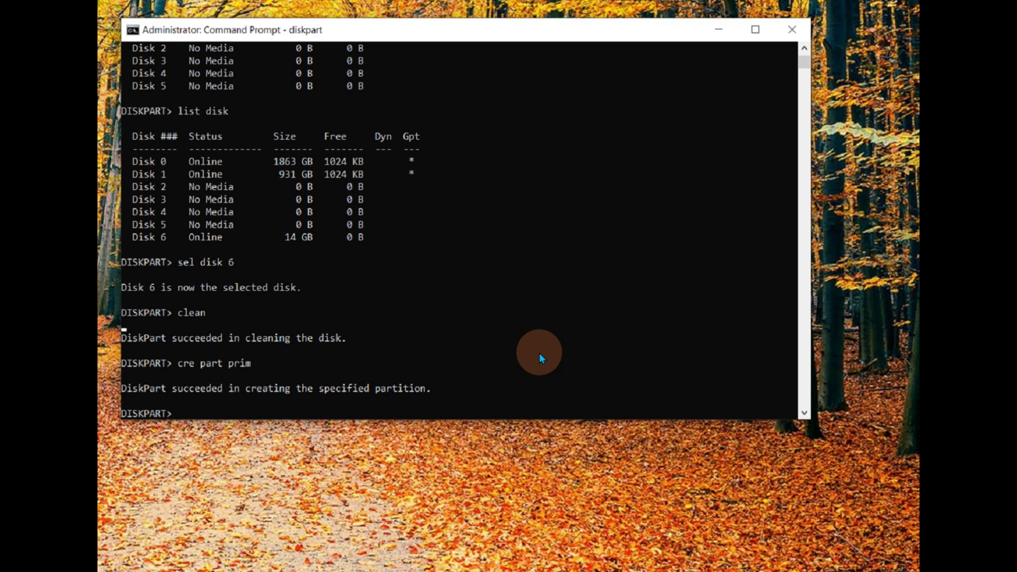
{"action": "type", "text": "exit"}
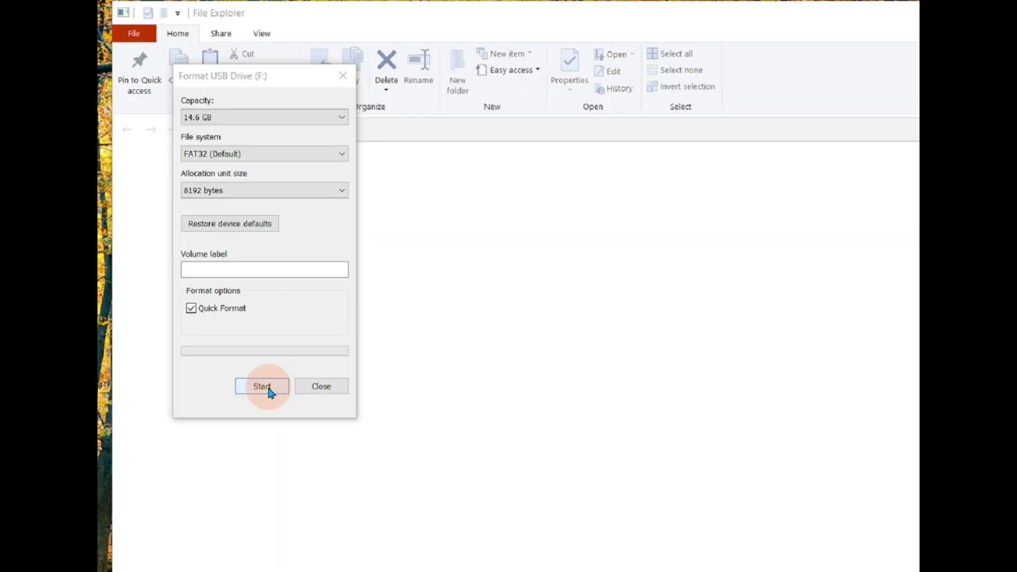
Quick-format USB Drive (F:) as FAT32, accepting the data-erase warning, then close the window
{"action": "left_click", "coordinate": [269, 390]}
{"action": "left_click", "coordinate": [496, 386]}
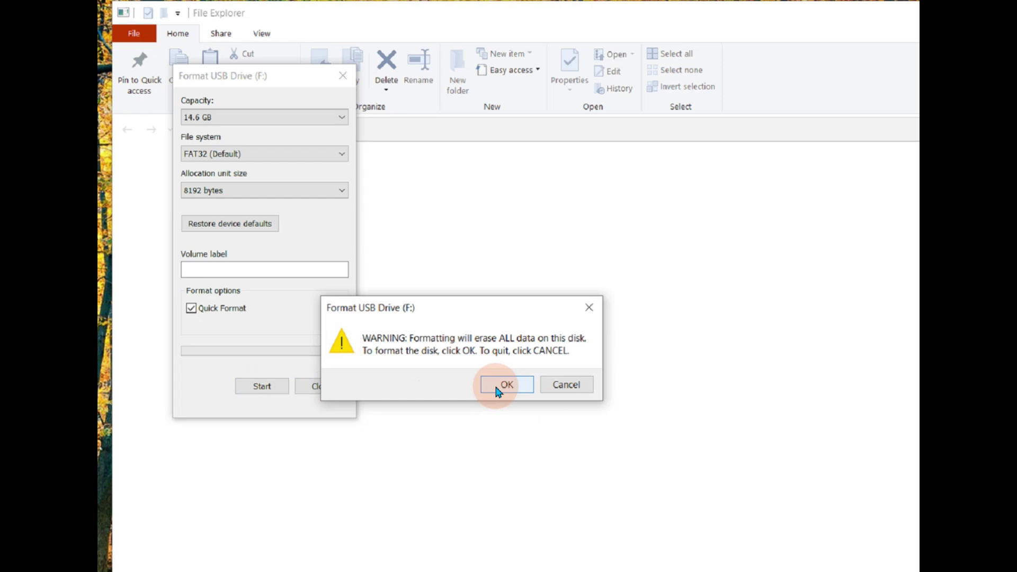
{"action": "left_click", "coordinate": [496, 387]}
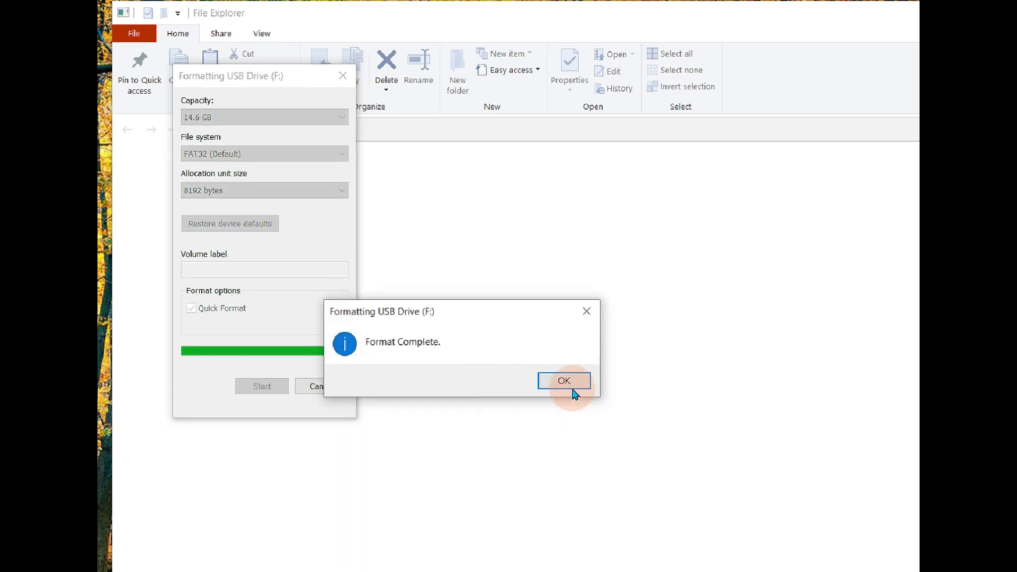
{"action": "left_click", "coordinate": [565, 381]}
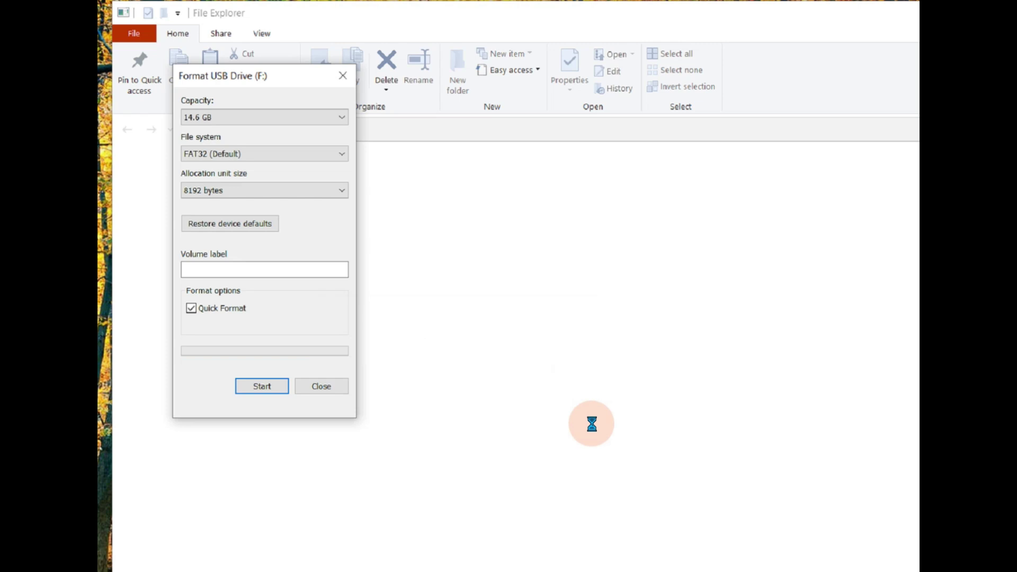
{"action": "left_click", "coordinate": [320, 386]}
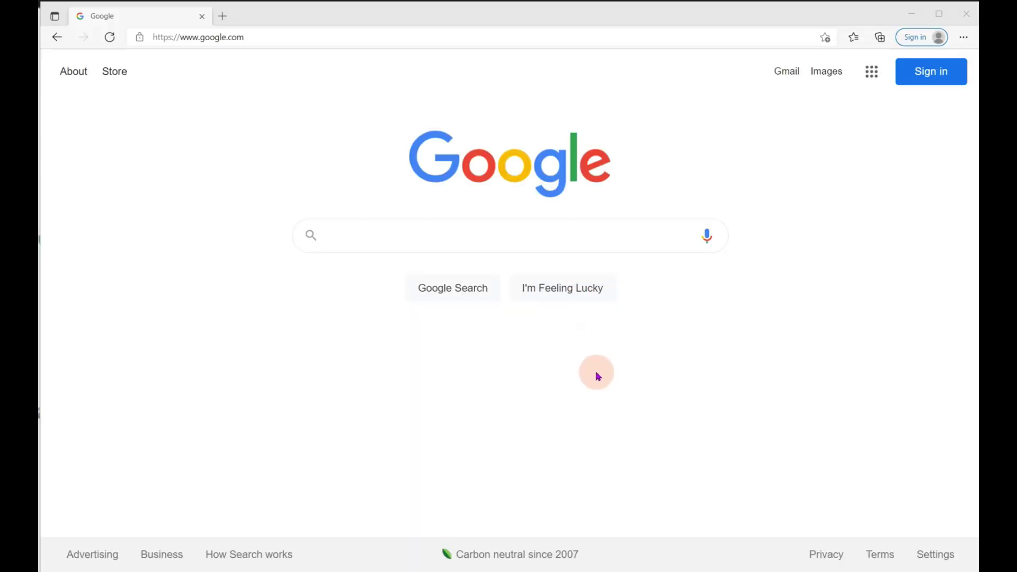
Google 'windows 11 download' and open Microsoft's Download Windows 11 page
{"action": "left_click", "coordinate": [365, 239]}
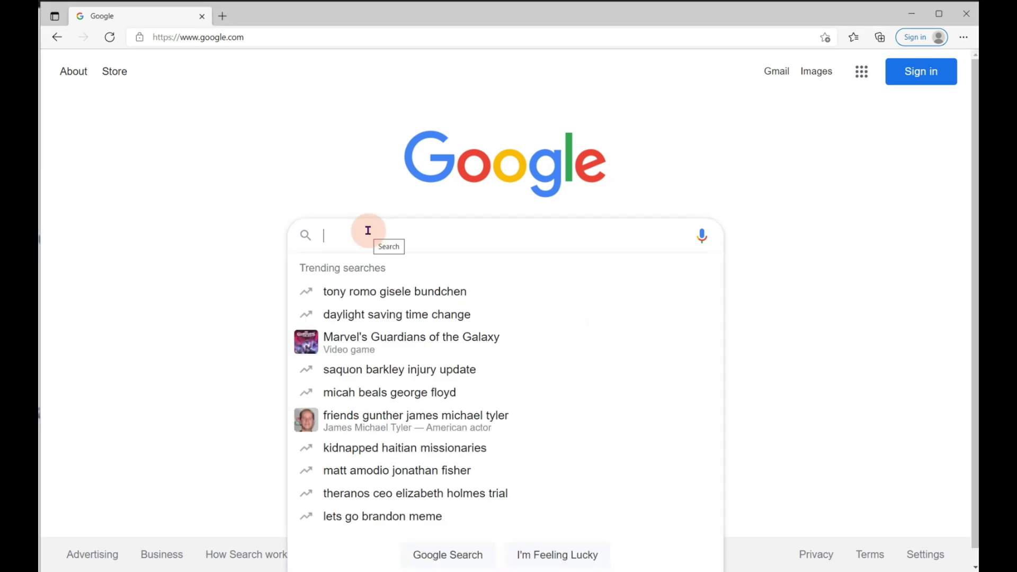
{"action": "type", "text": "windows"}
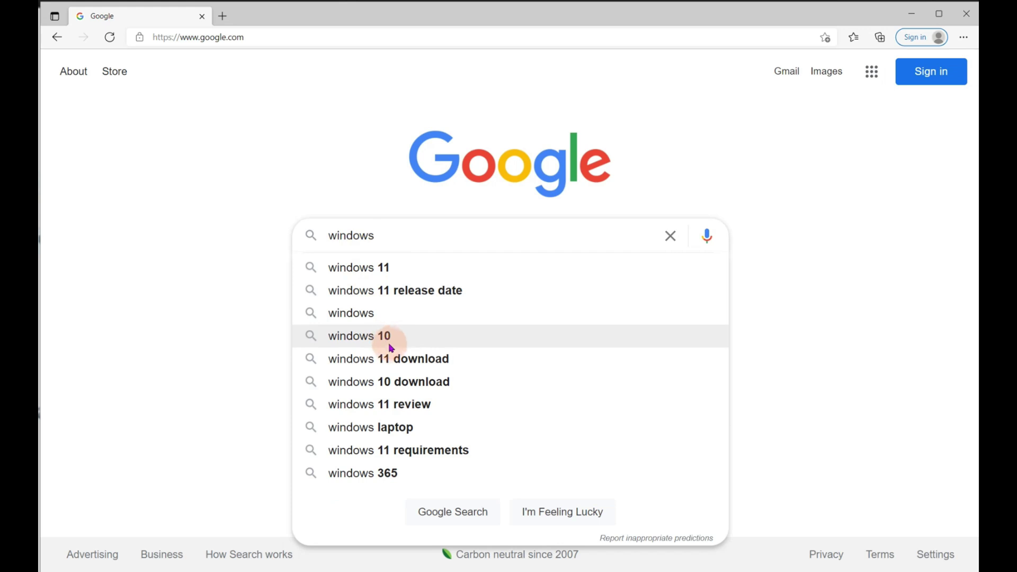
{"action": "left_click", "coordinate": [388, 358]}
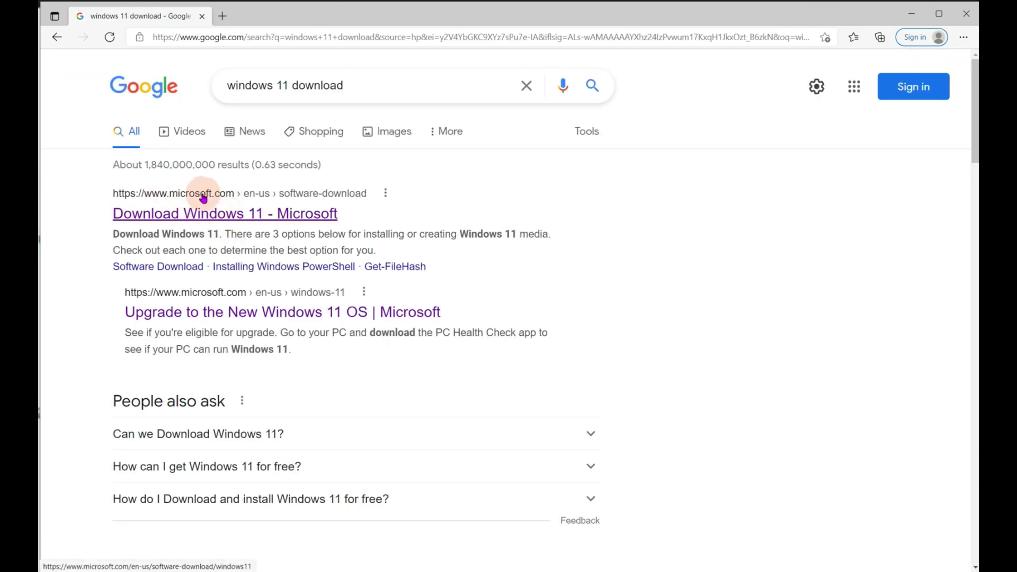
{"action": "left_click", "coordinate": [207, 215]}
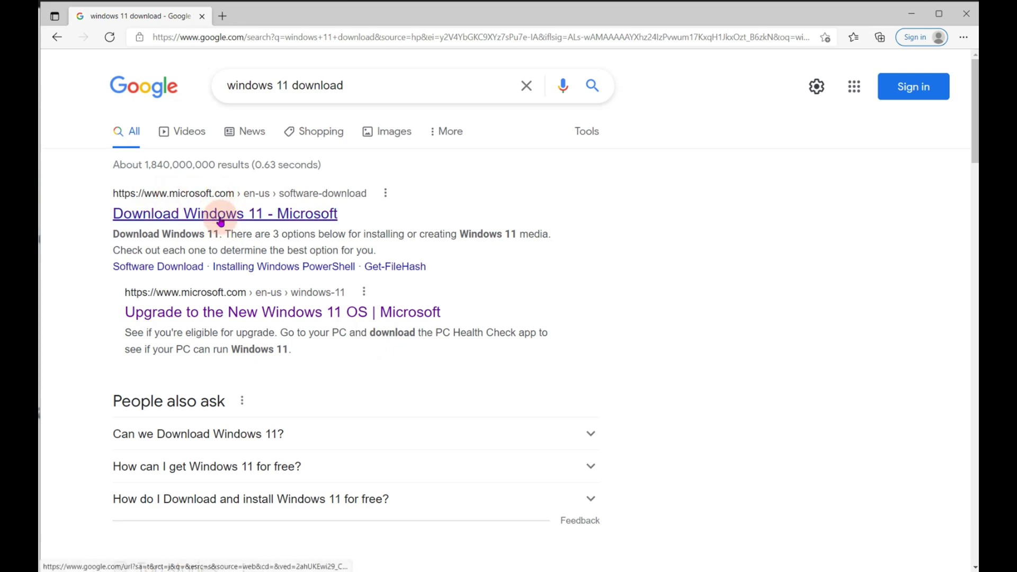
Download MediaCreationToolW11.exe from the Create Windows 11 Installation Media section
{"action": "scroll", "coordinate": [477, 306], "scroll_direction": "down", "scroll_amount": 10}
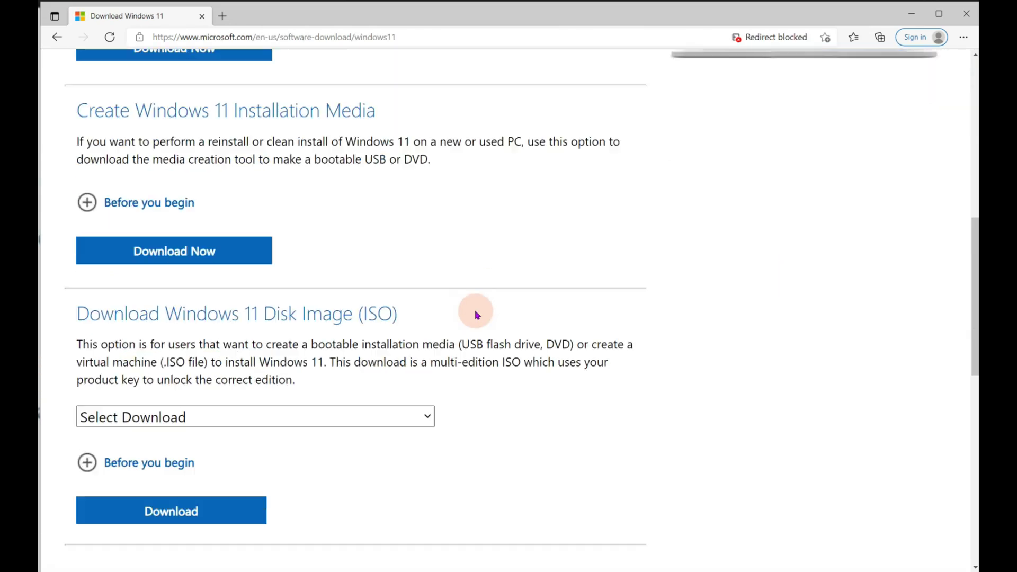
{"action": "scroll", "coordinate": [475, 311], "scroll_direction": "up", "scroll_amount": 5}
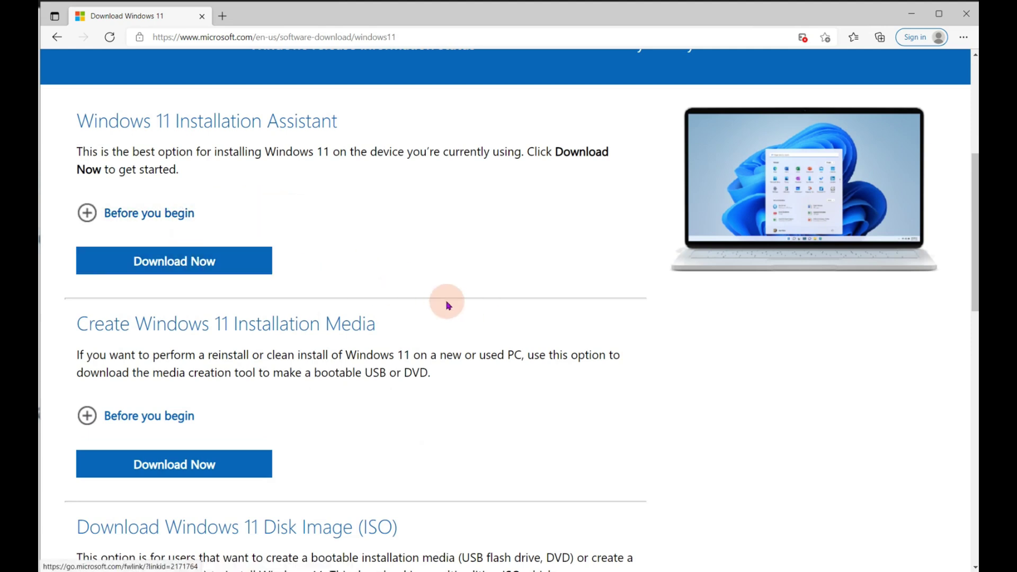
{"action": "scroll", "coordinate": [265, 249], "scroll_direction": "down", "scroll_amount": 3}
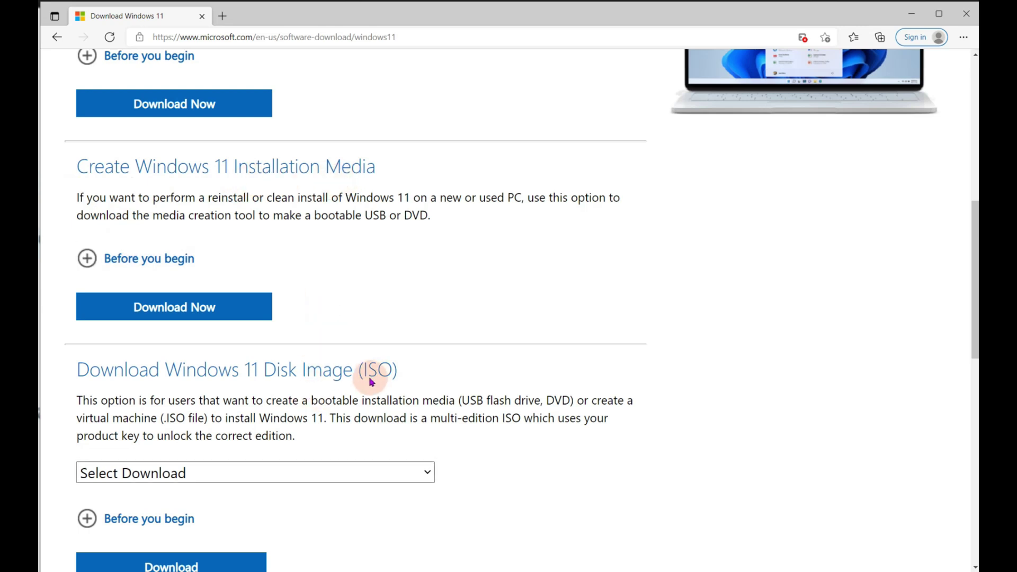
{"action": "scroll", "coordinate": [252, 441], "scroll_direction": "down", "scroll_amount": 2}
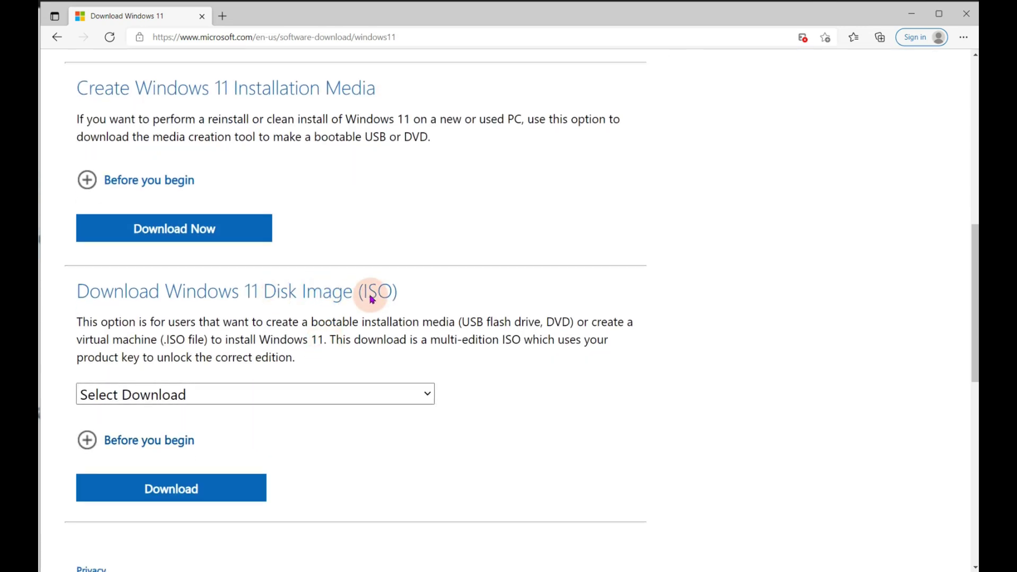
{"action": "scroll", "coordinate": [381, 294], "scroll_direction": "up", "scroll_amount": 3}
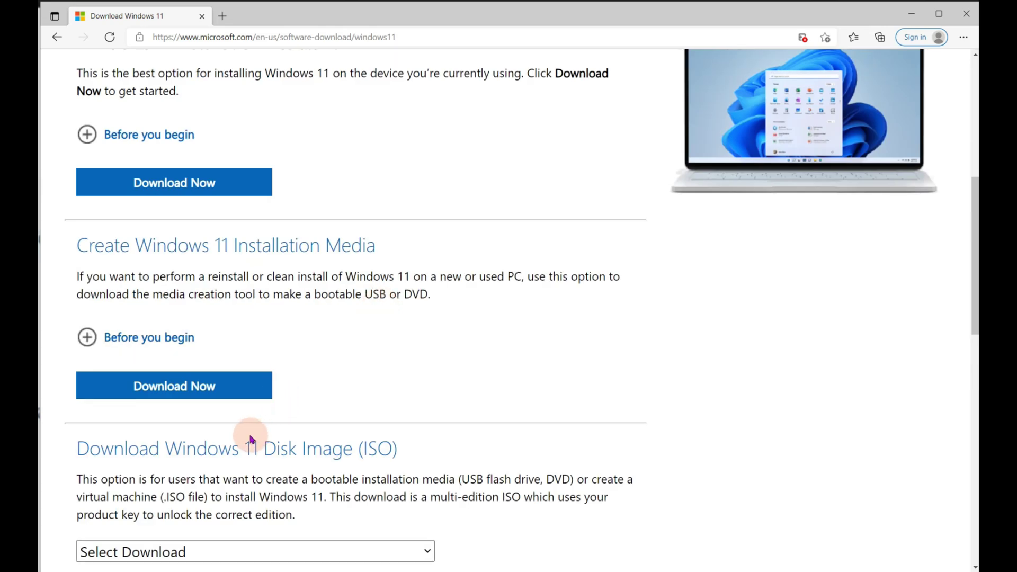
{"action": "left_click", "coordinate": [204, 386]}
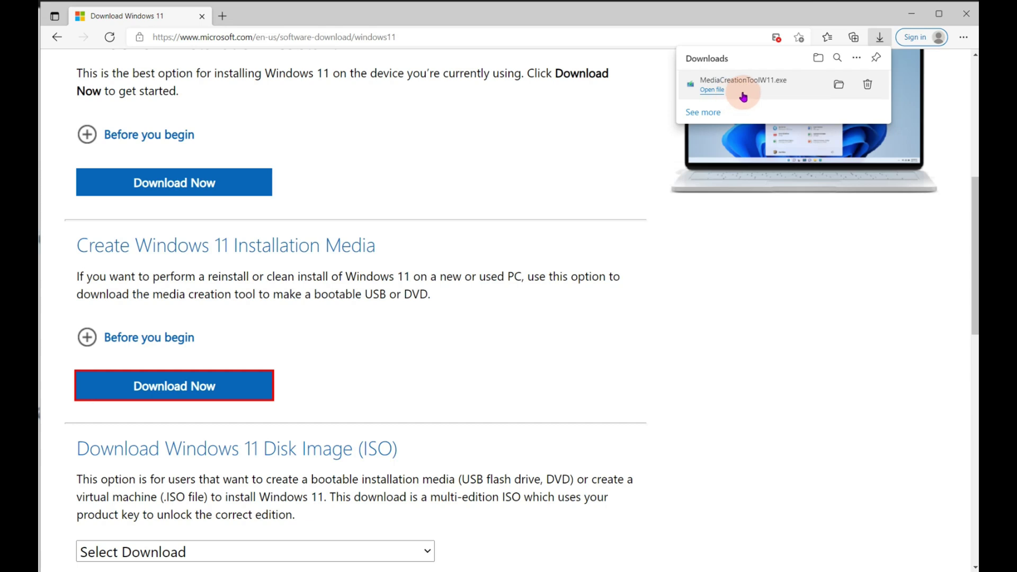
Show MediaCreationToolW11 in the Downloads folder and run it
{"action": "left_click", "coordinate": [833, 93]}
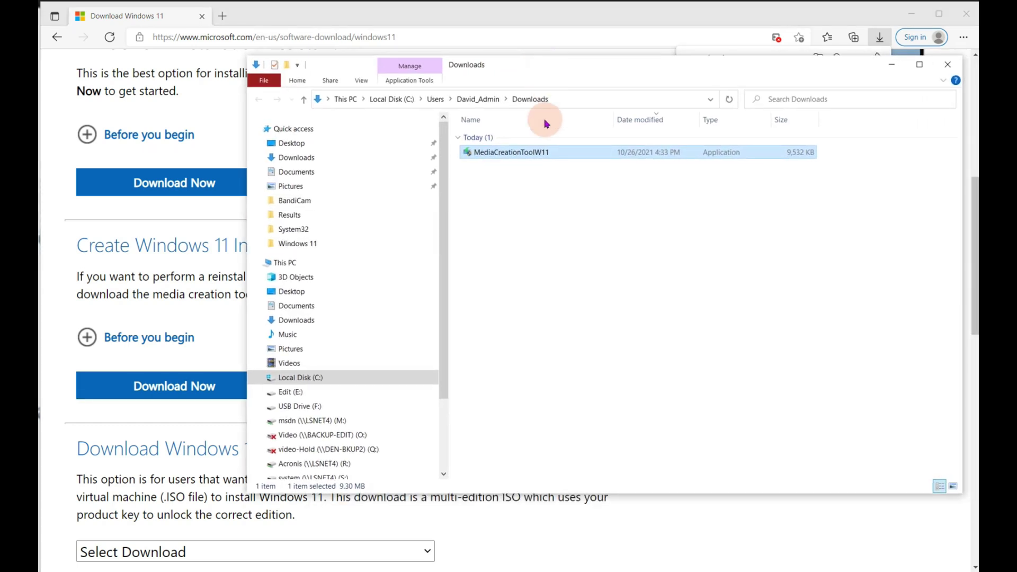
{"action": "double_click", "coordinate": [491, 154]}
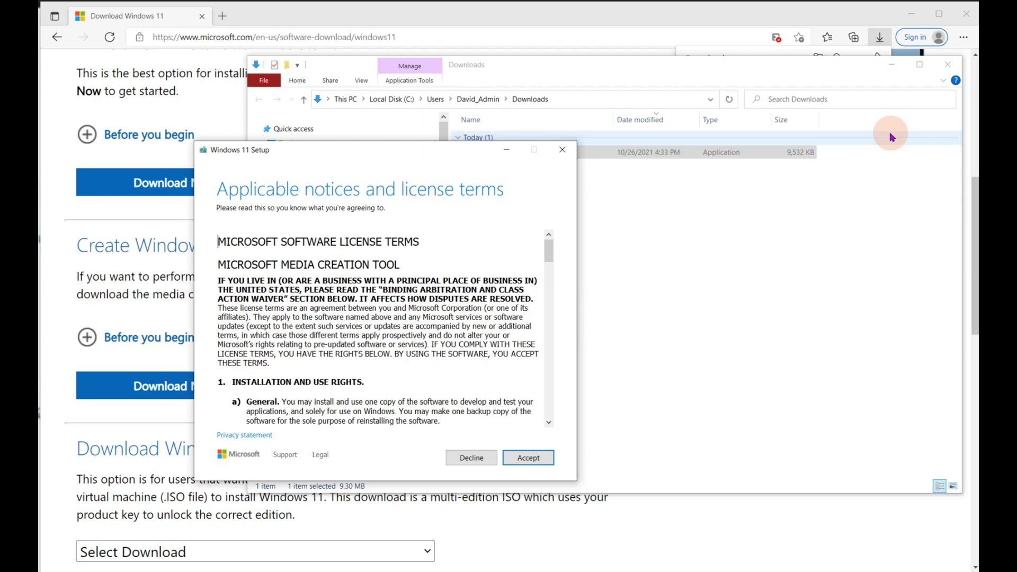
Accept the license, keep the default language and edition, and choose USB flash drive media
{"action": "left_click", "coordinate": [527, 457]}
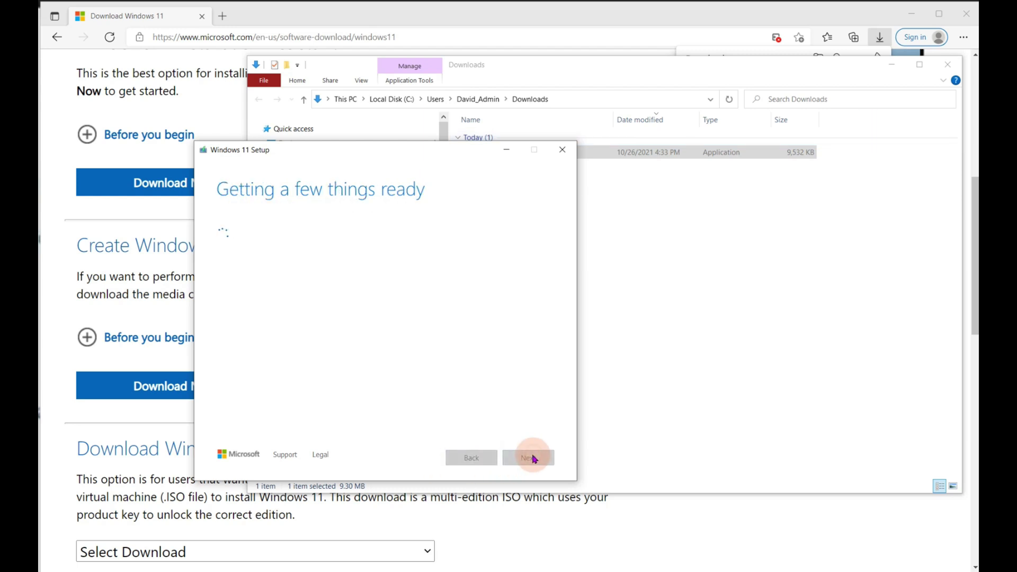
{"action": "left_click", "coordinate": [529, 457]}
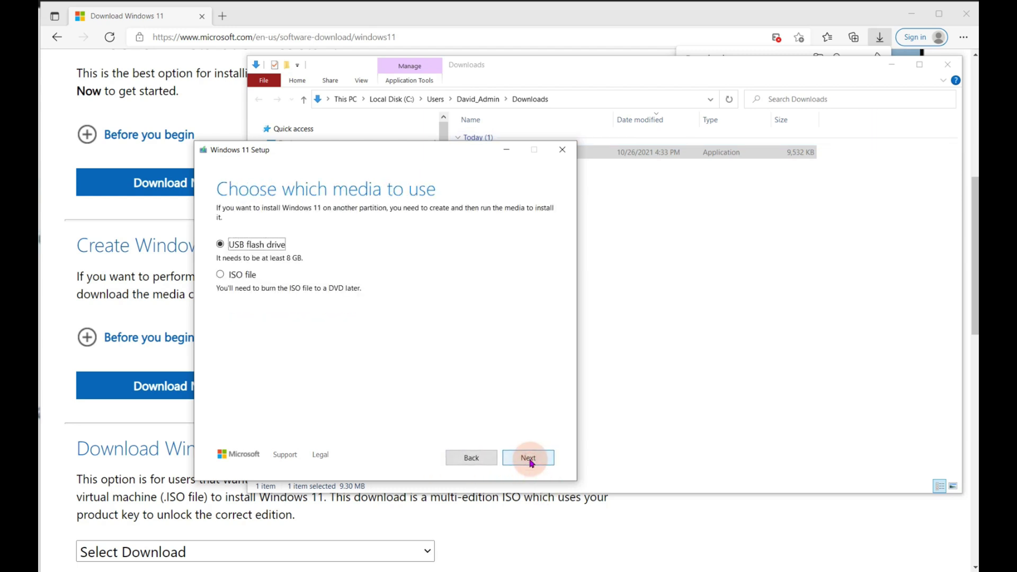
{"action": "left_click", "coordinate": [210, 249]}
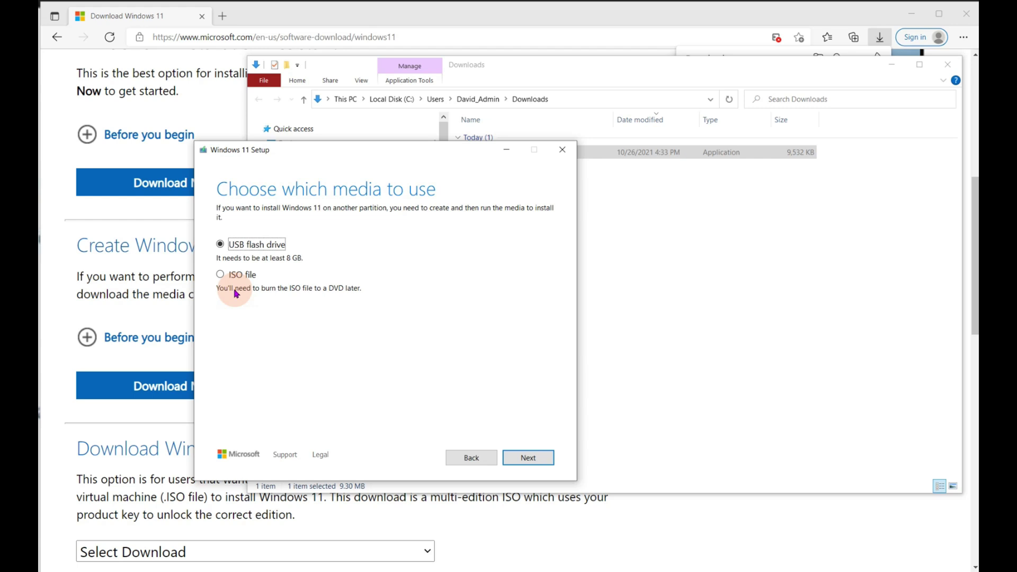
{"action": "left_click", "coordinate": [527, 457]}
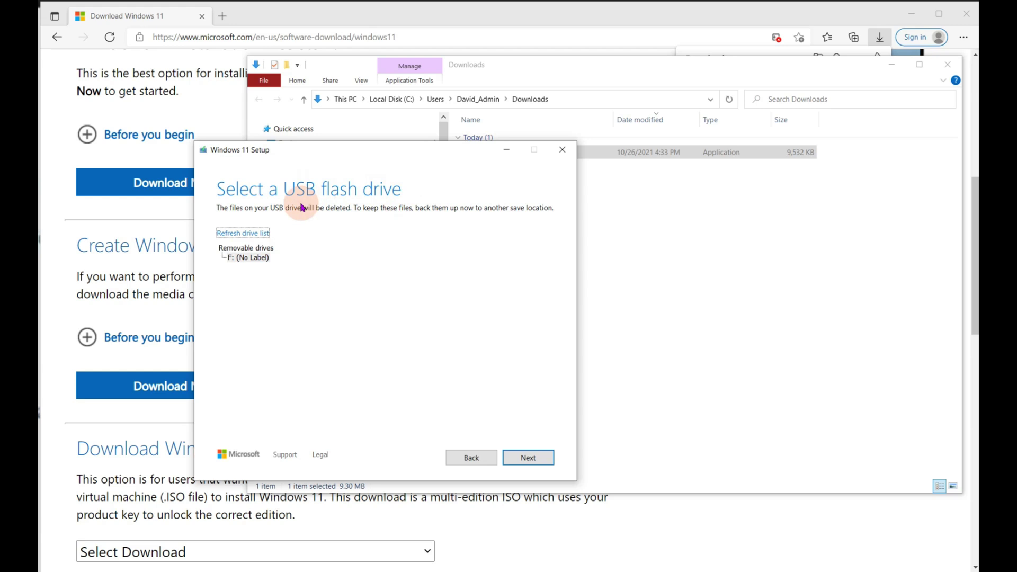
Create the Windows 11 installation media on USB drive F:
{"action": "left_click", "coordinate": [523, 457]}
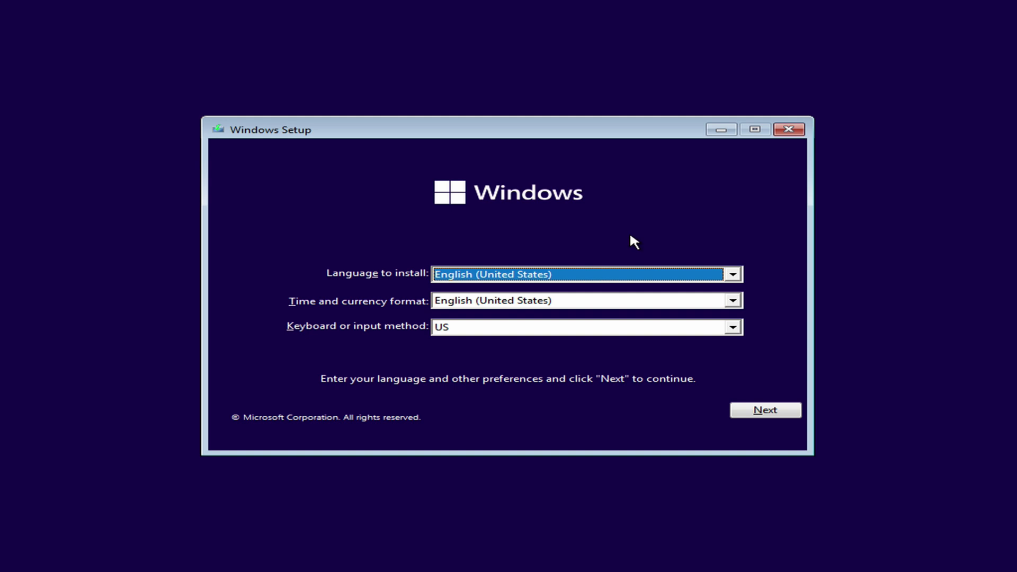
Start installing Windows 11 Pro in English (United States) without a product key
{"action": "left_click", "coordinate": [756, 411]}
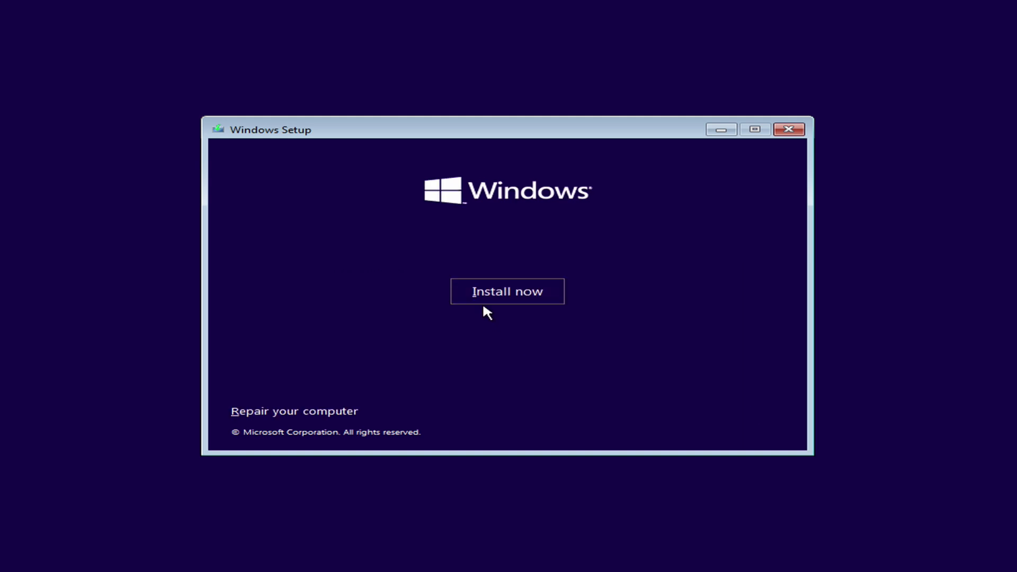
{"action": "left_click", "coordinate": [498, 292]}
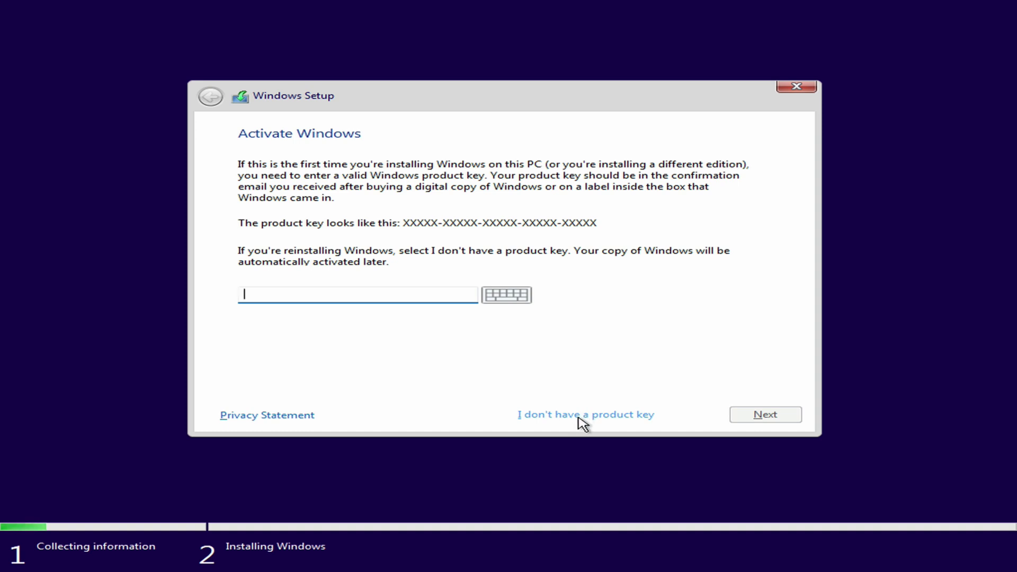
{"action": "left_click", "coordinate": [583, 421]}
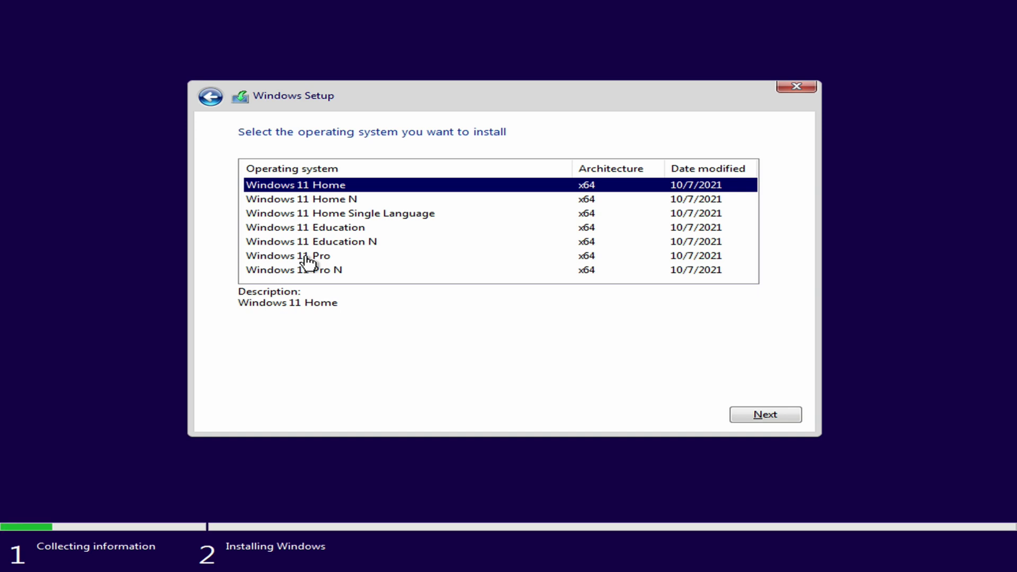
{"action": "left_click", "coordinate": [307, 258]}
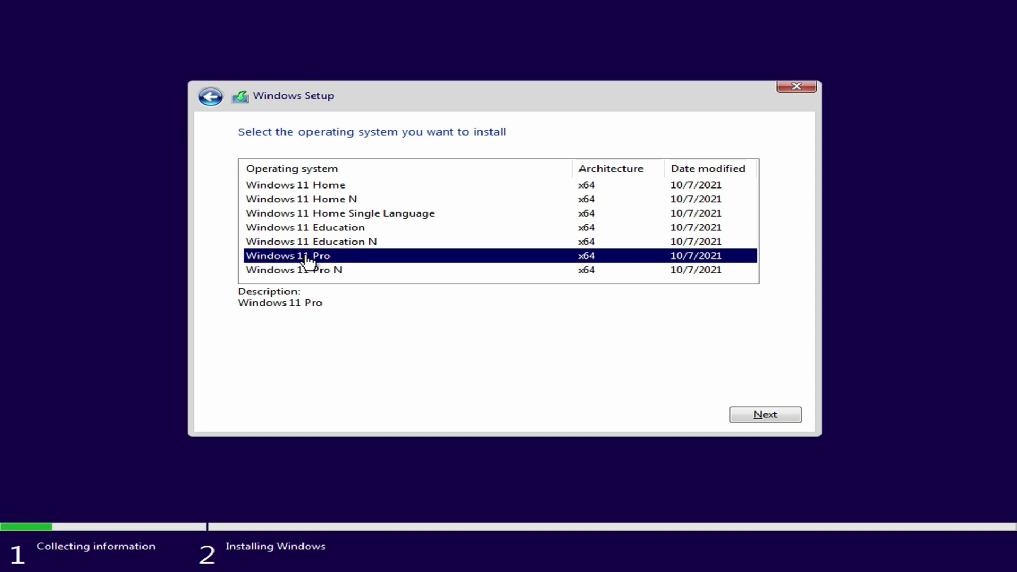
{"action": "left_click", "coordinate": [754, 414]}
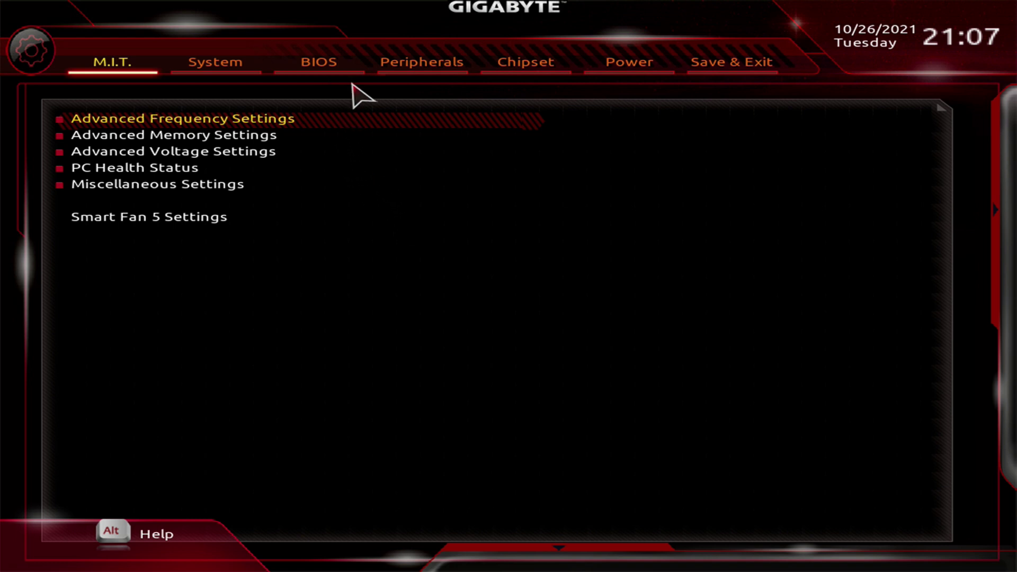
Set the BIOS Windows 8/10 Features option to Windows 8/10 instead of Other OS
{"action": "key", "text": "Right"}
{"action": "key", "text": "Right"}
{"action": "key", "text": "Down"}
{"action": "key", "text": "Down"}
{"action": "key", "text": "Down"}
{"action": "key", "text": "Down"}
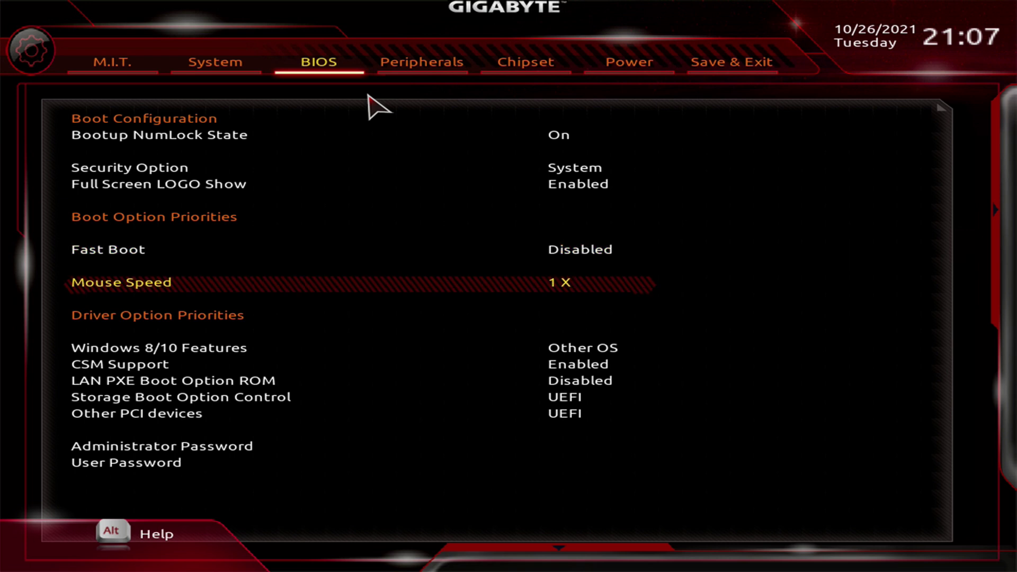
{"action": "key", "text": "Down"}
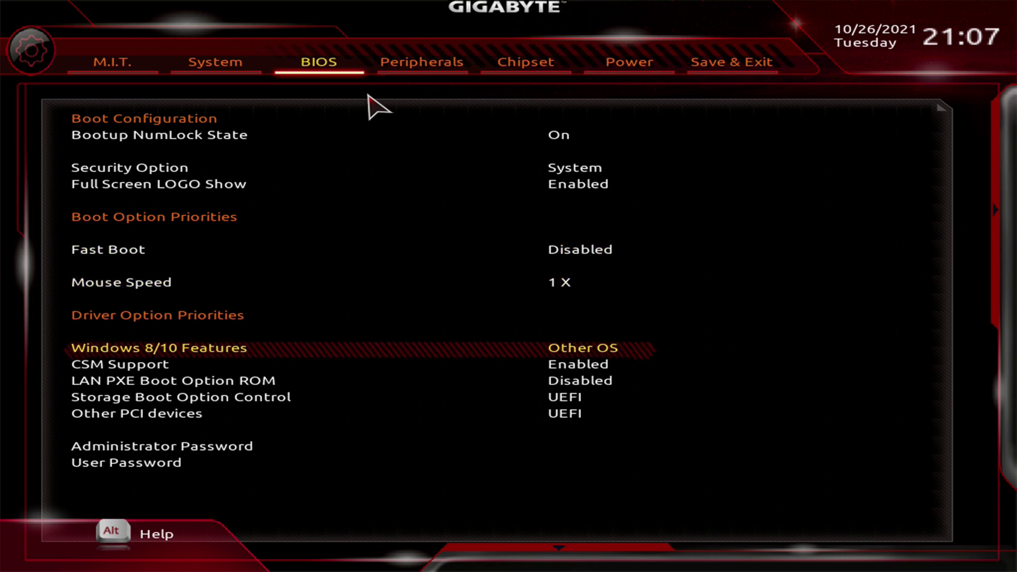
{"action": "key", "text": "Return"}
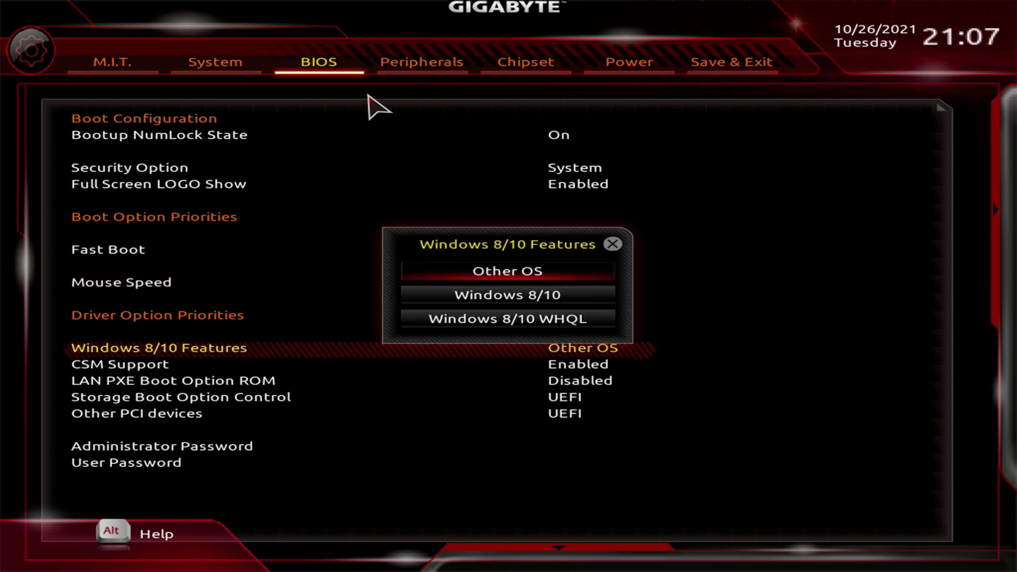
{"action": "key", "text": "Down"}
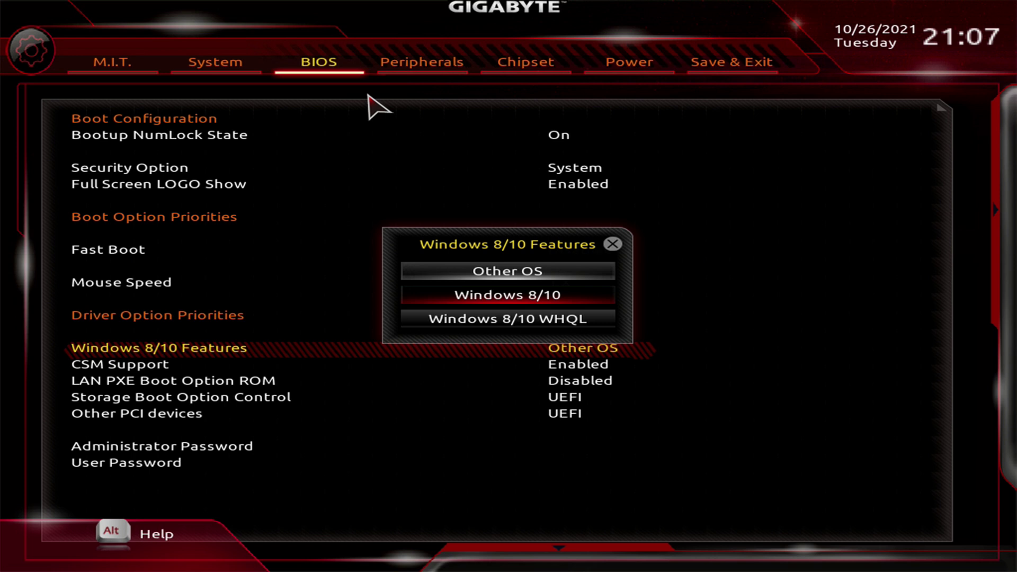
{"action": "key", "text": "Return"}
Set Security Device Support under Peripherals > Trusted Computing to Enable
{"action": "key", "text": "Right"}
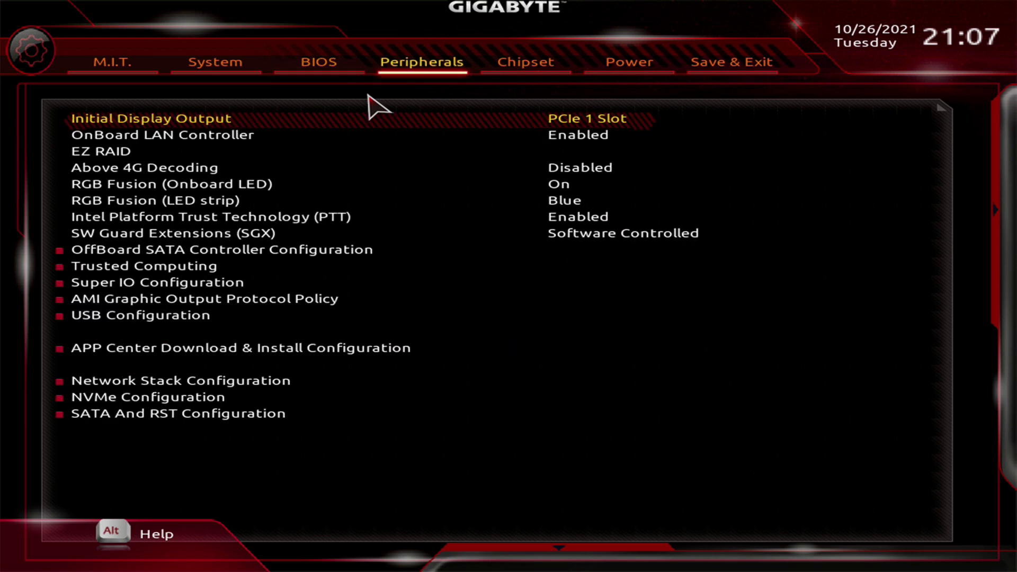
{"action": "key", "text": "Down"}
{"action": "key", "text": "Down"}
{"action": "key", "text": "Down"}
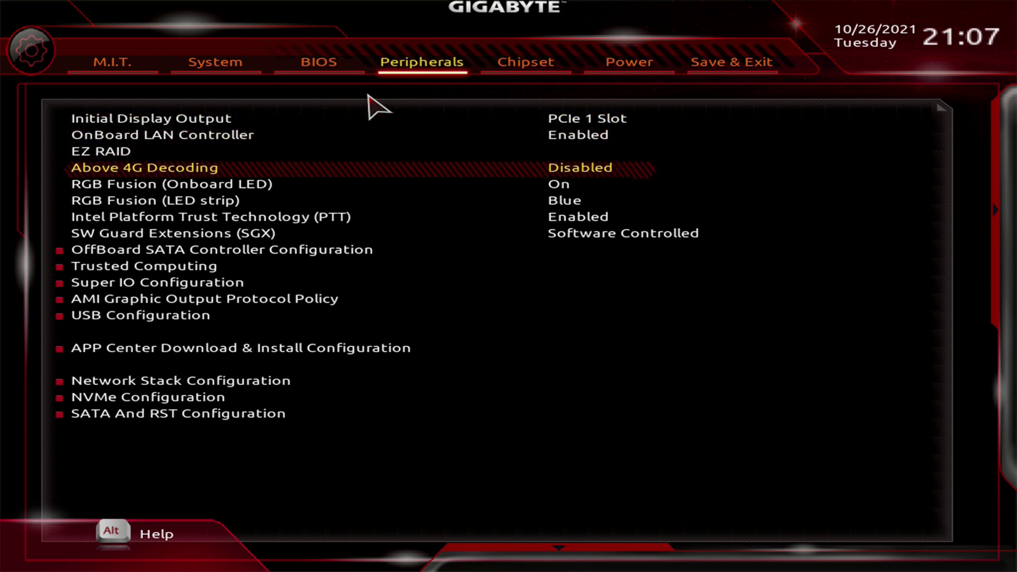
{"action": "key", "text": "Down"}
{"action": "key", "text": "Down"}
{"action": "key", "text": "Down"}
{"action": "key", "text": "Down"}
{"action": "key", "text": "Down"}
{"action": "key", "text": "Down"}
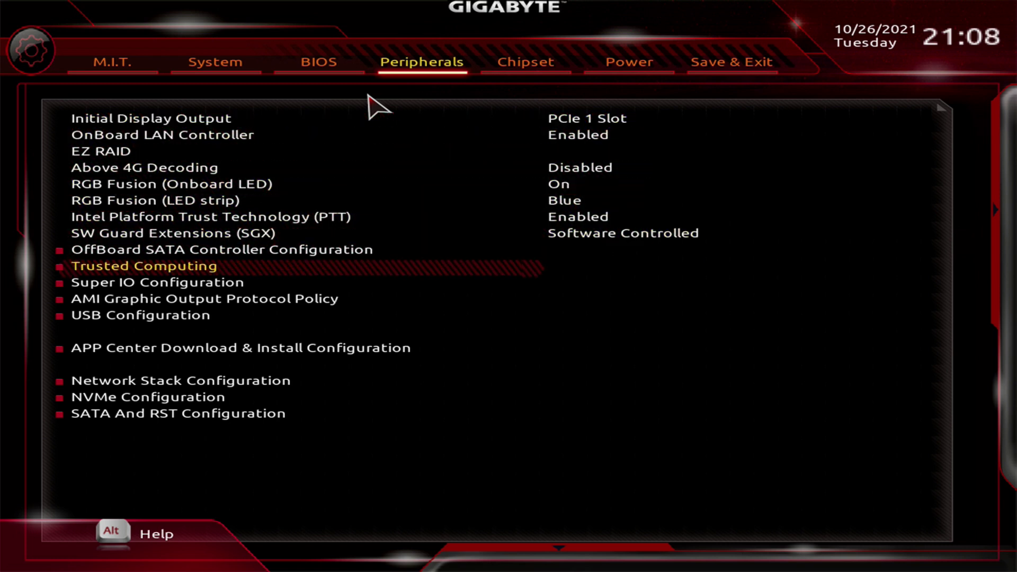
{"action": "key", "text": "Return"}
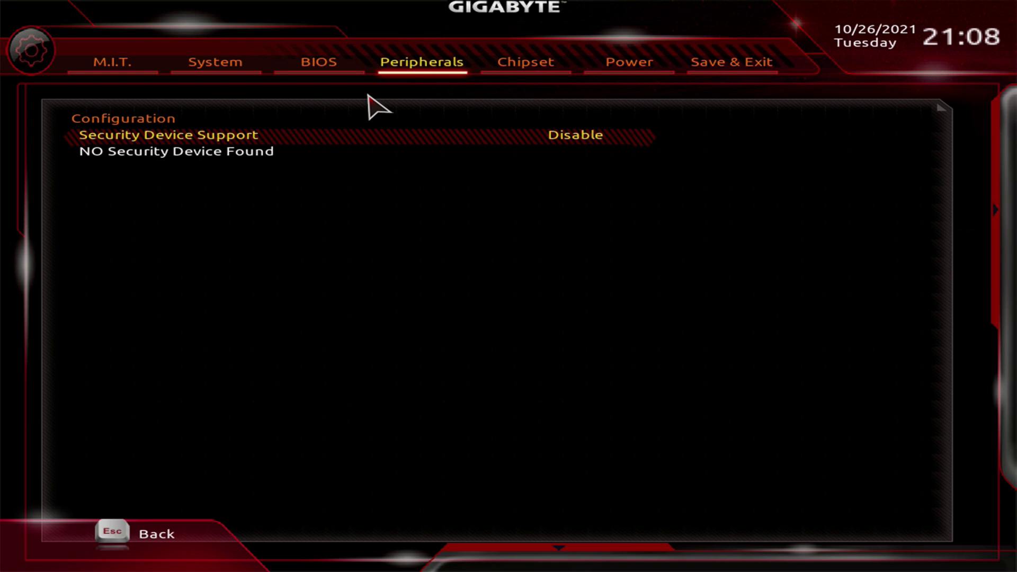
{"action": "key", "text": "Return"}
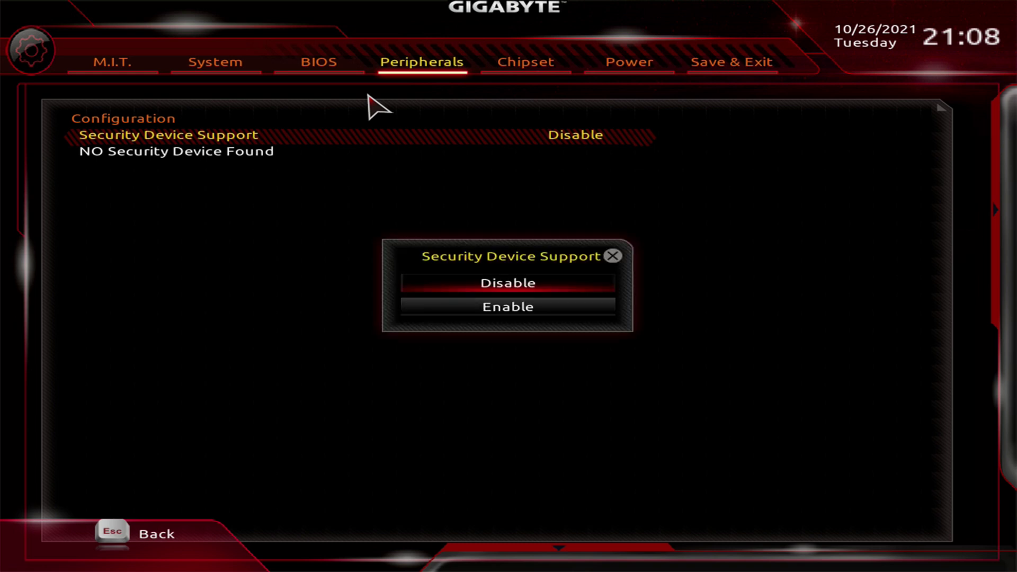
{"action": "key", "text": "Down"}
{"action": "key", "text": "Return"}
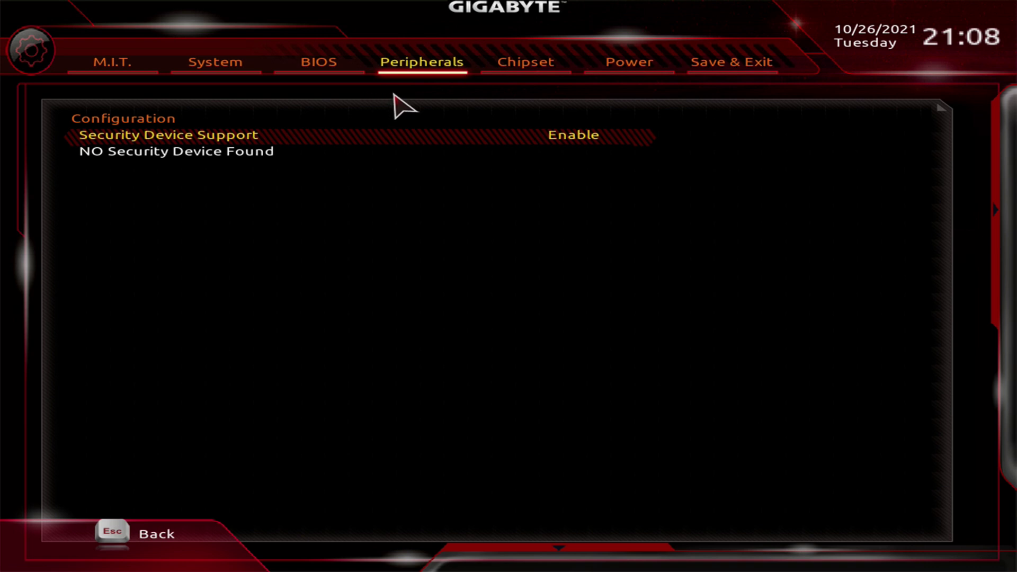
Save the BIOS changes with F10 and restart the PC
{"action": "key", "text": "Right"}
{"action": "key", "text": "Right"}
{"action": "key", "text": "Right"}
{"action": "key", "text": "F10"}
{"action": "key", "text": "Return"}
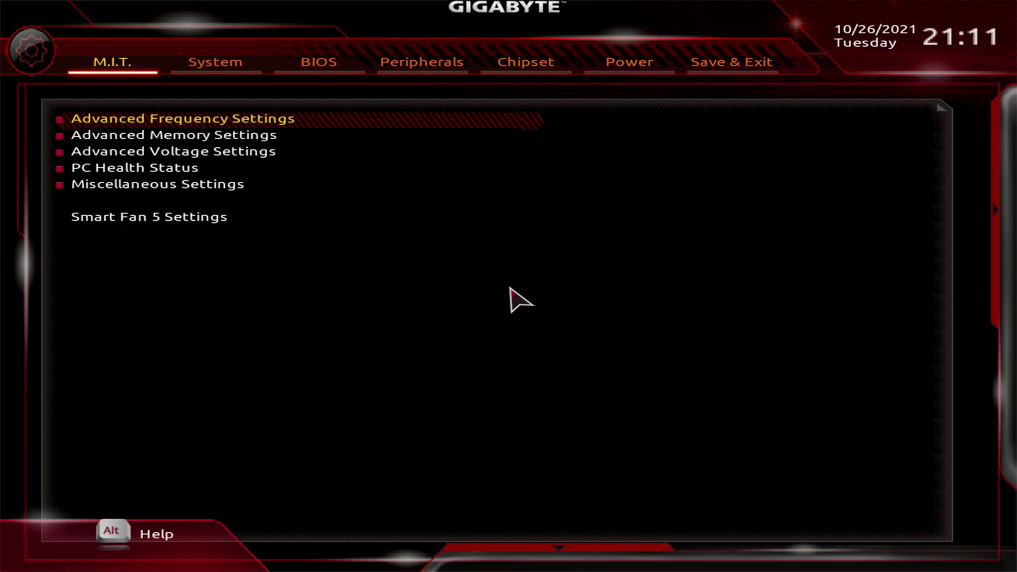
Confirm the BIOS boot settings and the Trusted Computing TPM settings under Peripherals were kept
{"action": "left_click", "coordinate": [339, 78]}
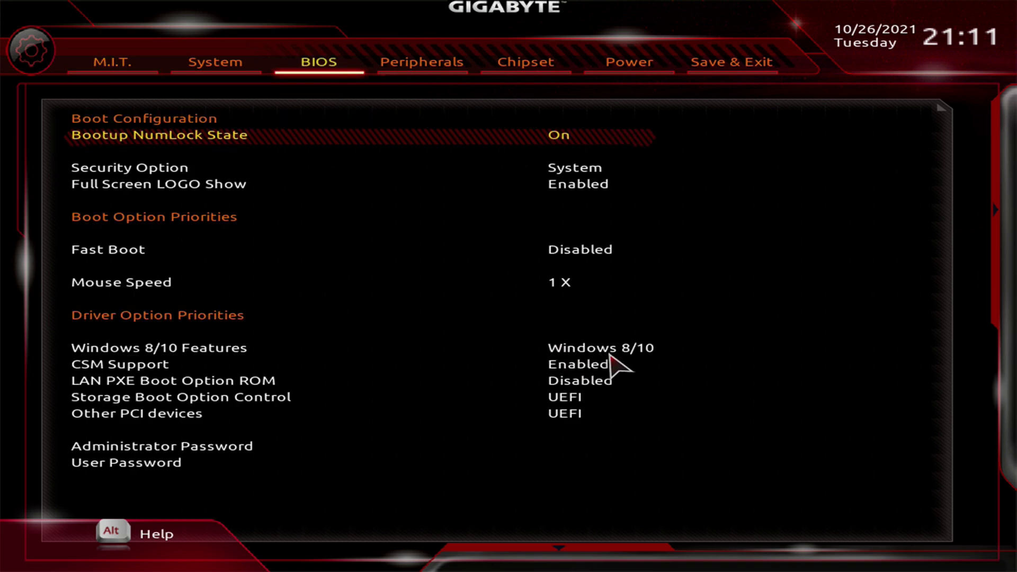
{"action": "left_click", "coordinate": [433, 72]}
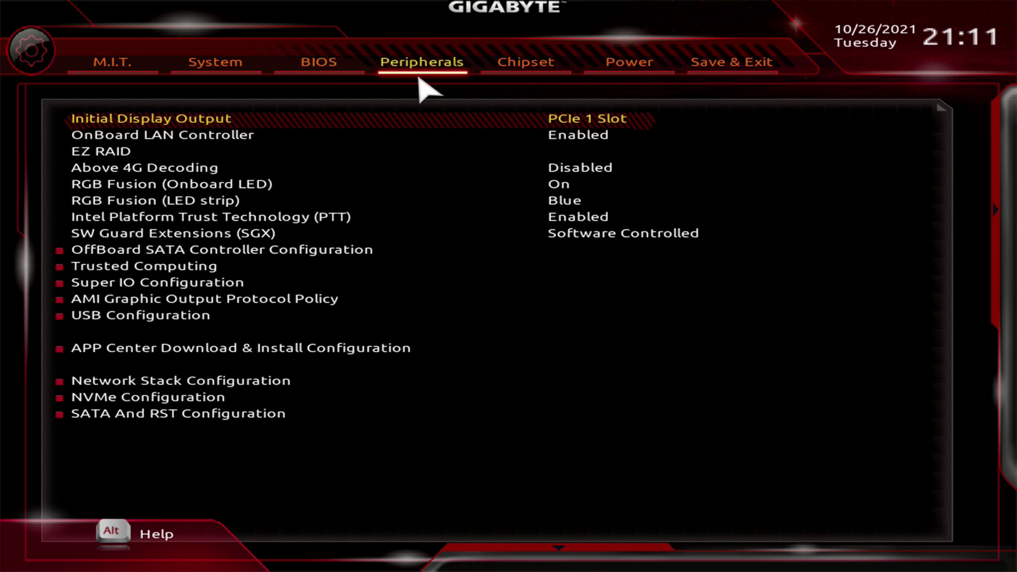
{"action": "left_click", "coordinate": [207, 268]}
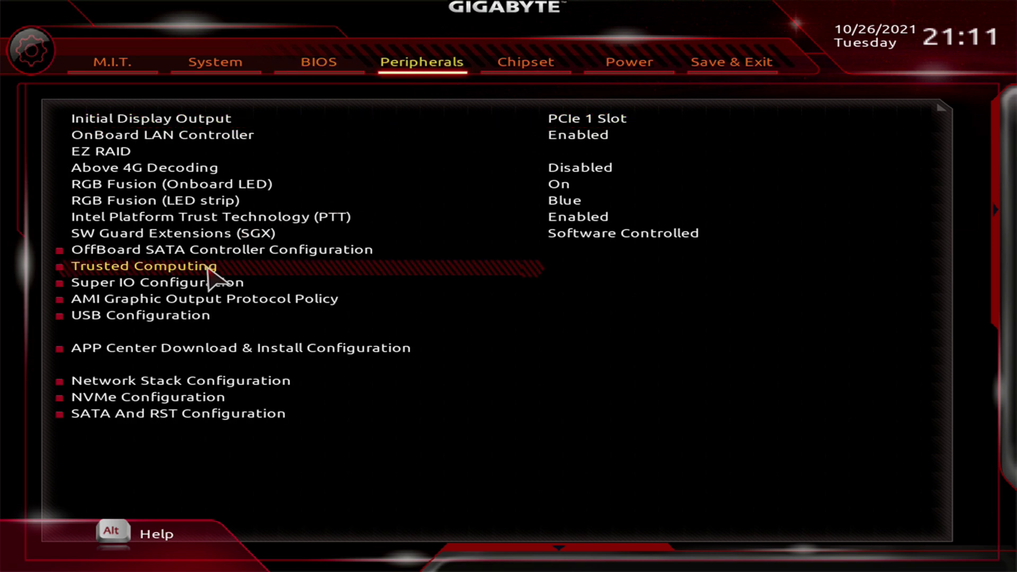
{"action": "left_click", "coordinate": [209, 268]}
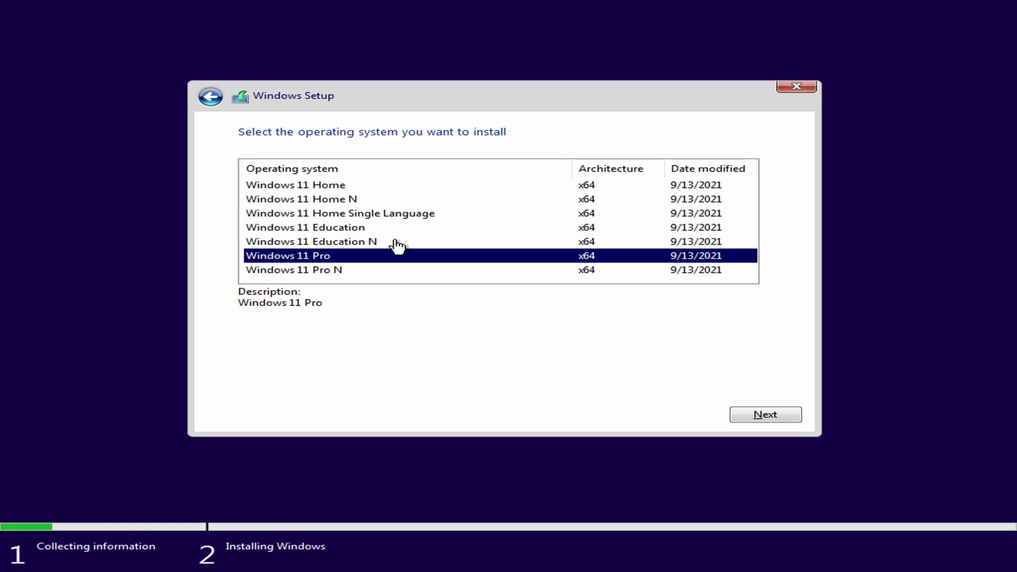
Continue with Windows 11 Pro and accept the Microsoft Software License Terms
{"action": "left_click", "coordinate": [771, 414]}
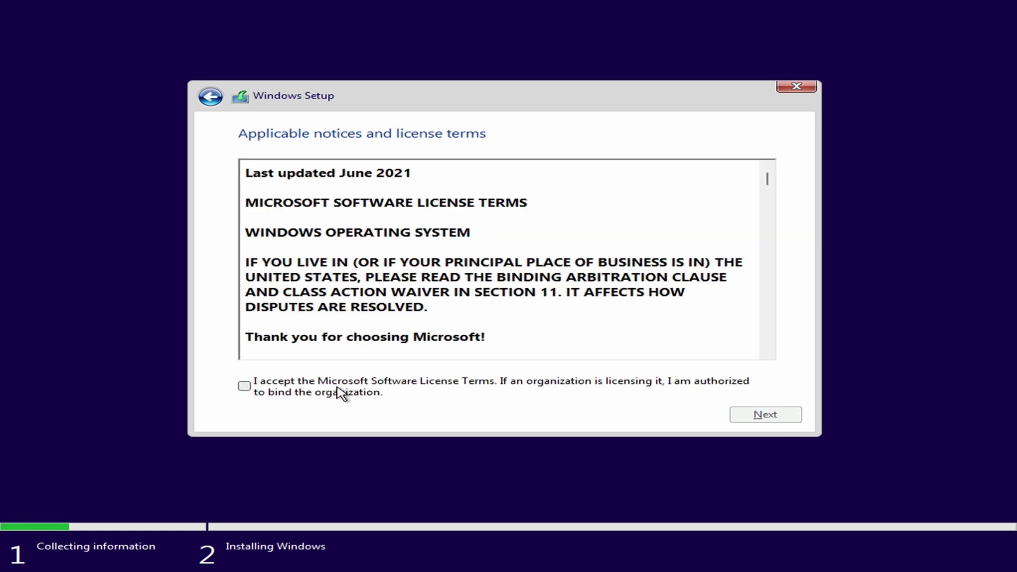
{"action": "left_click", "coordinate": [244, 386]}
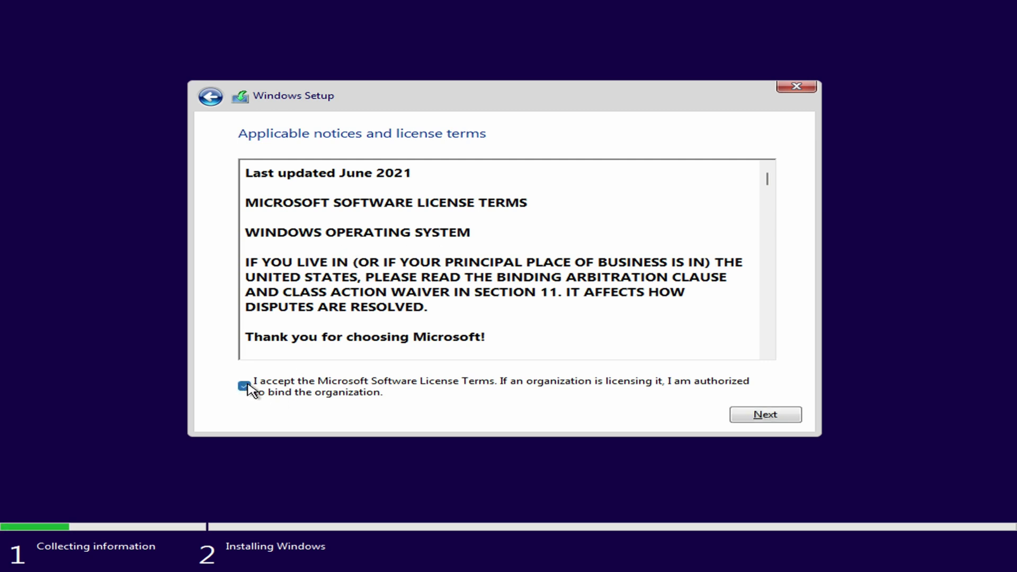
{"action": "left_click", "coordinate": [758, 420]}
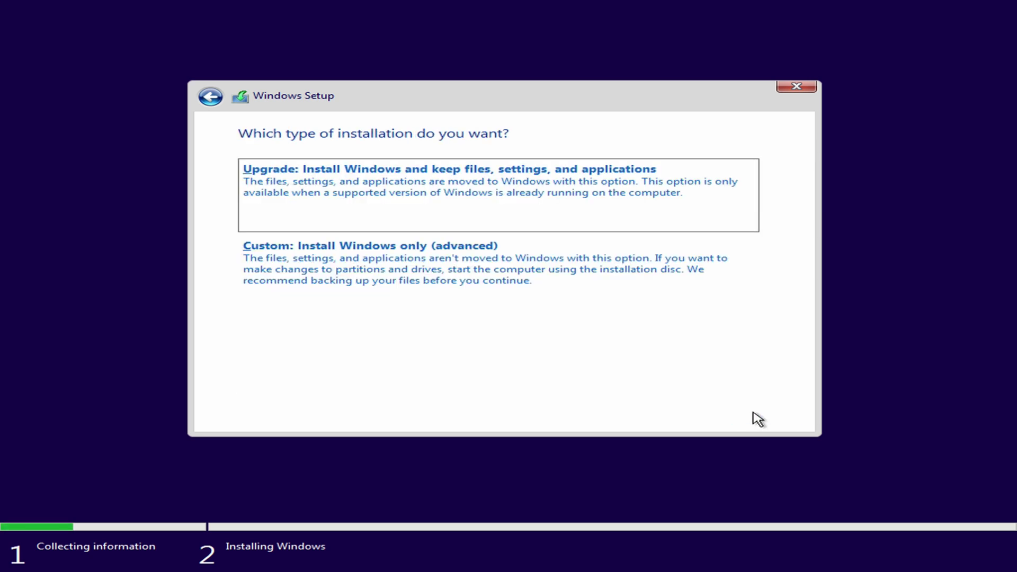
Choose a custom install, delete Drive 0 Partitions 2 and 1, and install onto the unallocated space
{"action": "left_click", "coordinate": [332, 263]}
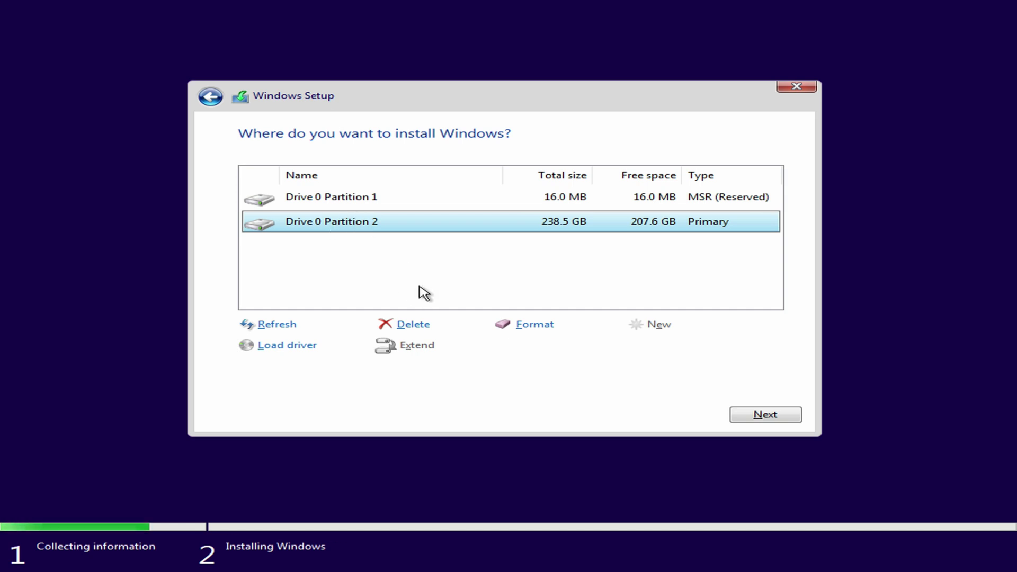
{"action": "left_click", "coordinate": [420, 326]}
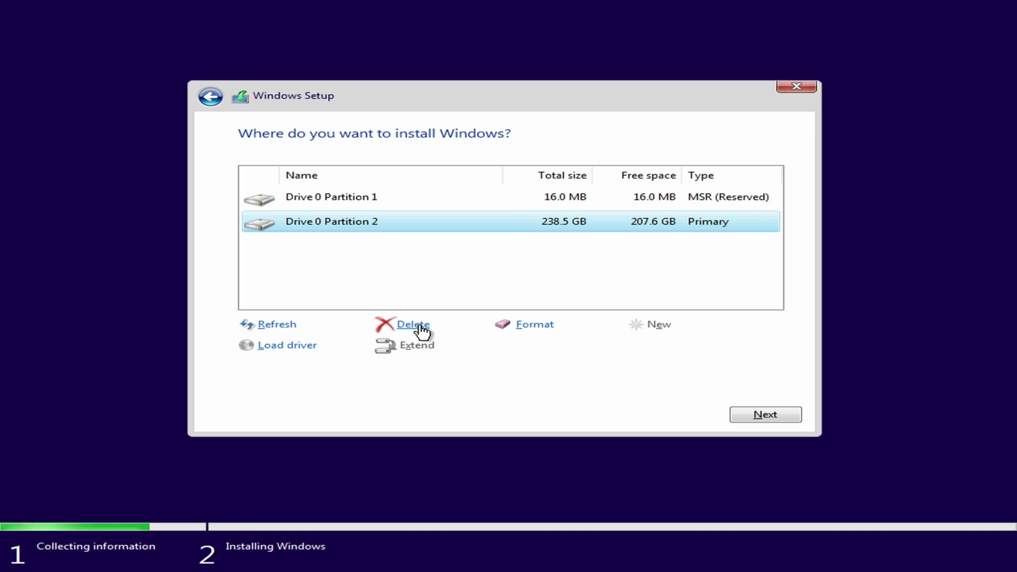
{"action": "left_click", "coordinate": [643, 348]}
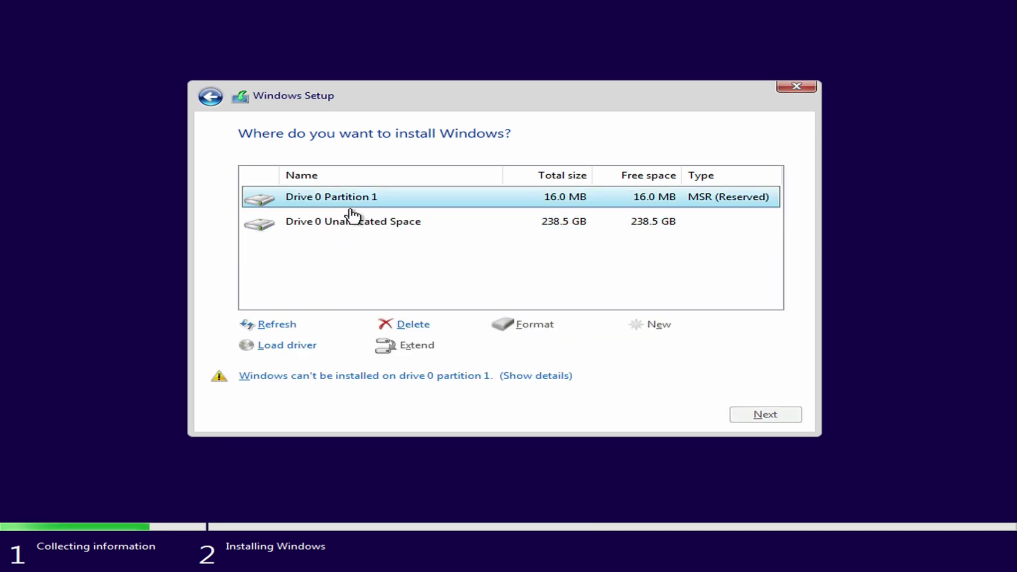
{"action": "left_click", "coordinate": [423, 328]}
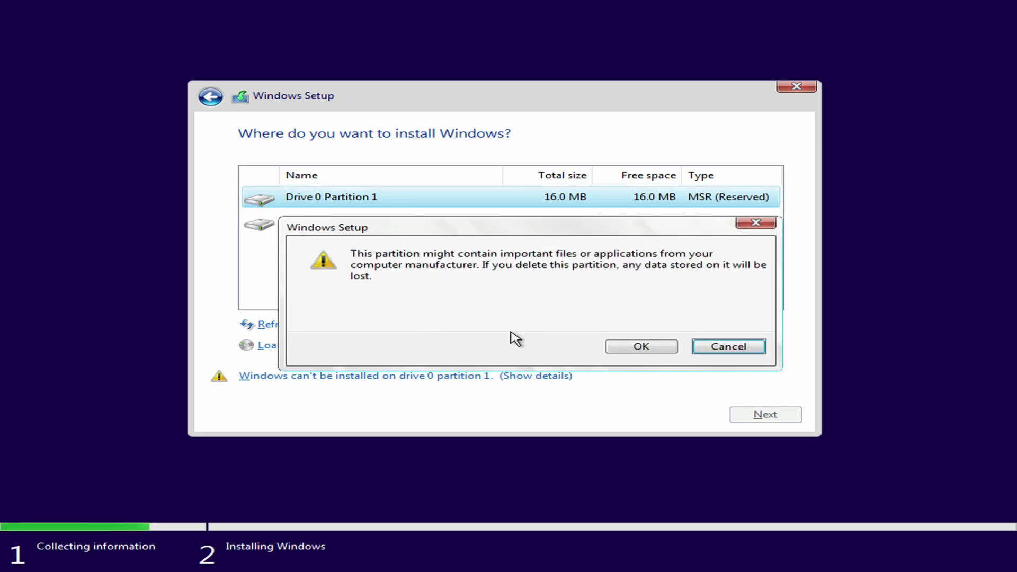
{"action": "left_click", "coordinate": [639, 346]}
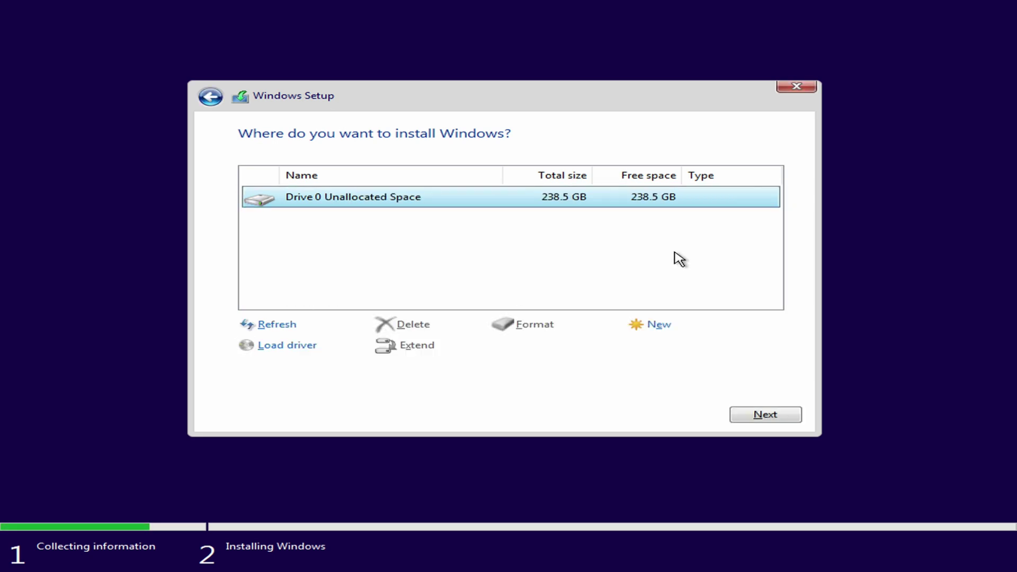
{"action": "left_click", "coordinate": [778, 415]}
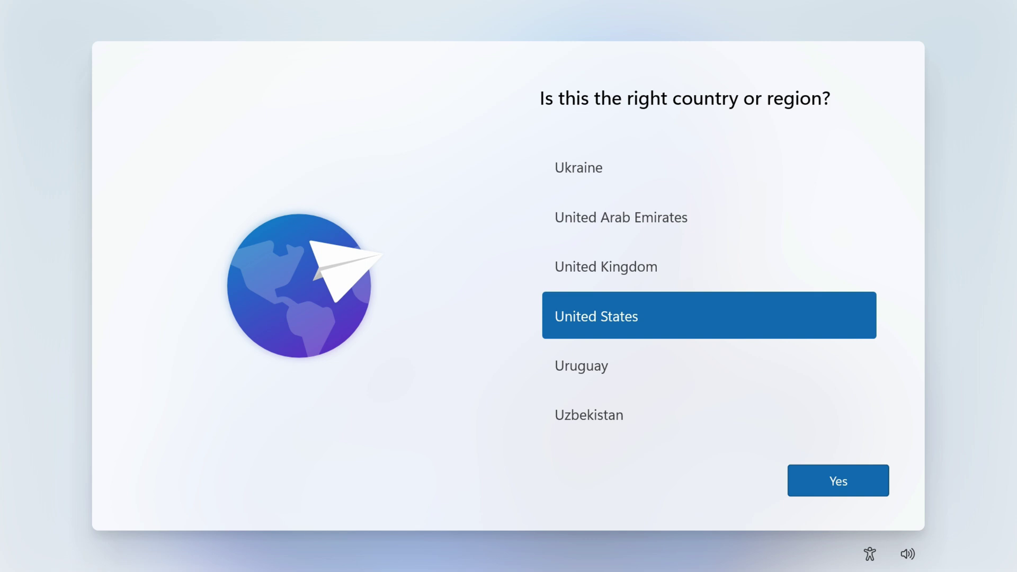
Confirm the country or region, keep the US keyboard layout, and skip adding a second layout
{"action": "left_click", "coordinate": [822, 478]}
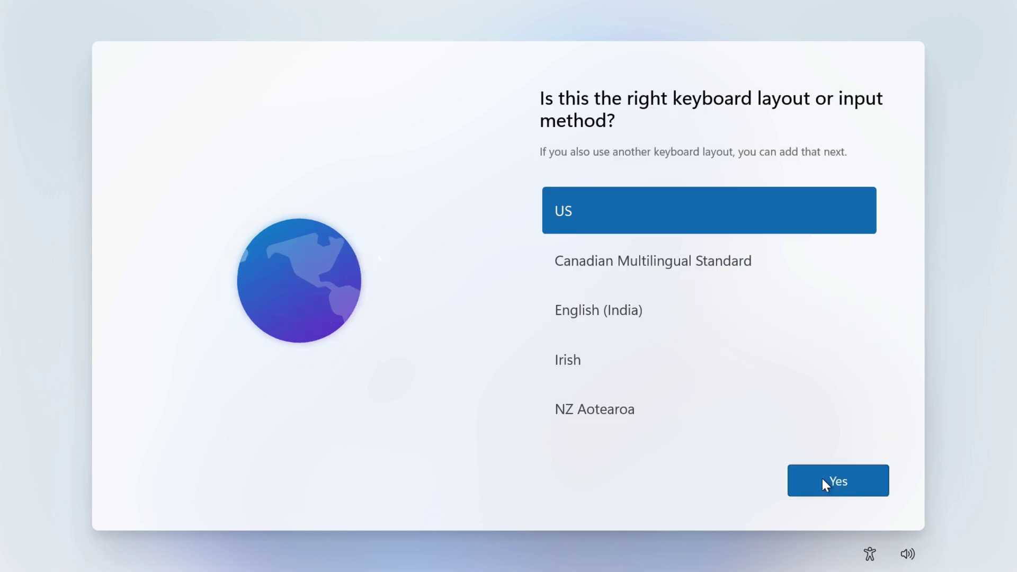
{"action": "left_click", "coordinate": [827, 487]}
{"action": "left_click", "coordinate": [824, 491]}
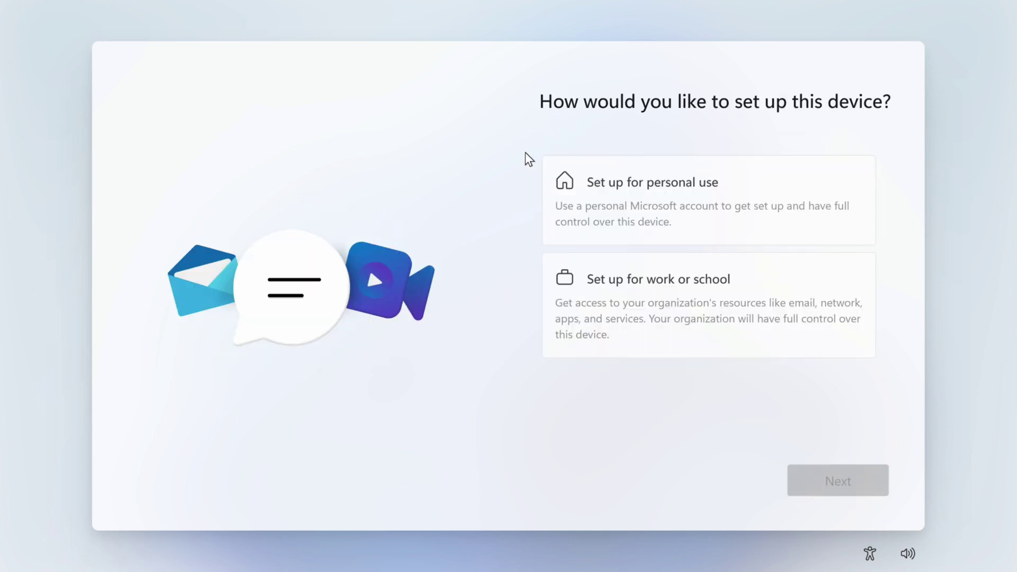
Choose personal use and switch to an offline account instead of a Microsoft account
{"action": "left_click", "coordinate": [643, 199]}
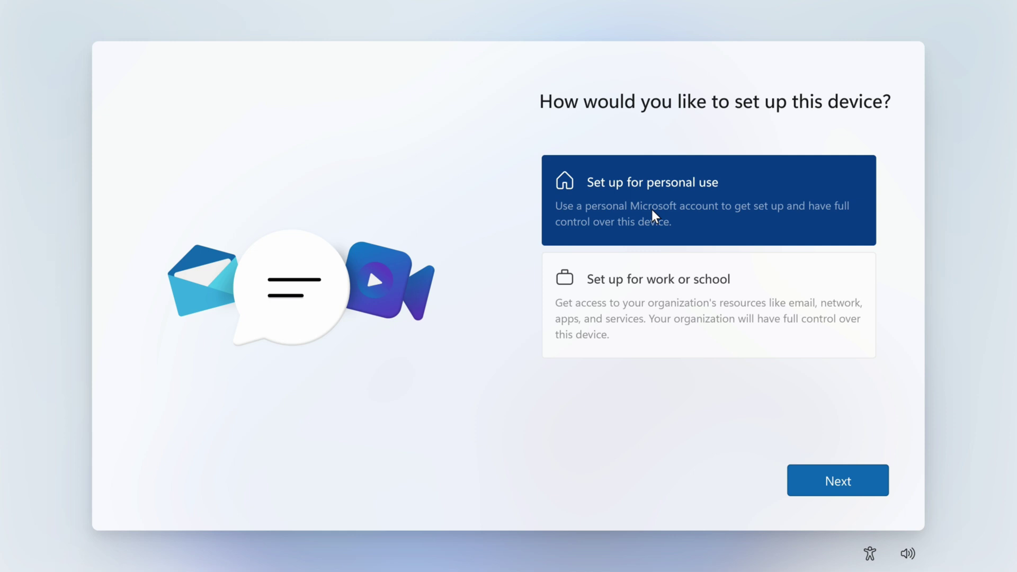
{"action": "left_click", "coordinate": [836, 480]}
{"action": "left_click", "coordinate": [607, 265]}
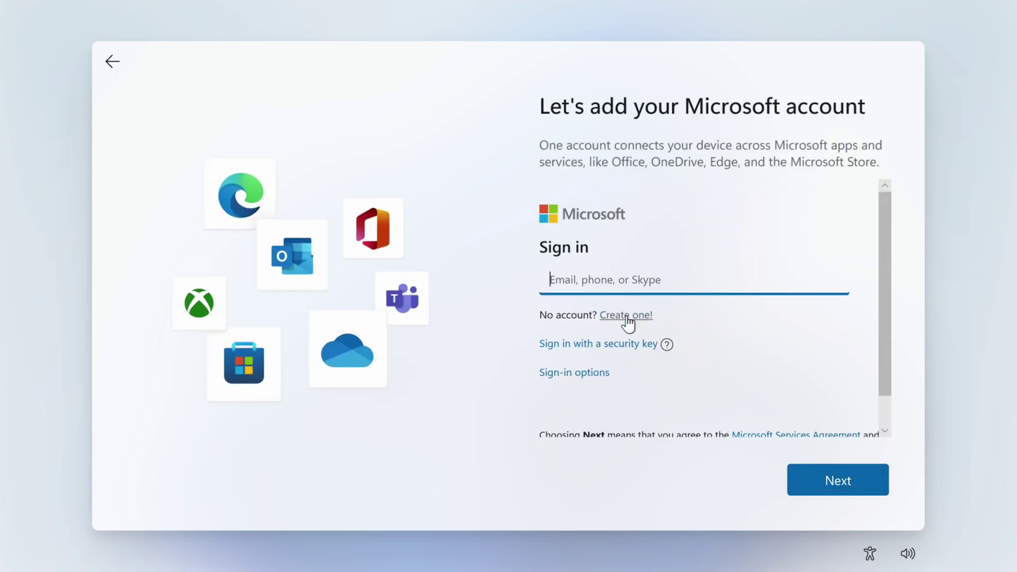
{"action": "left_click", "coordinate": [595, 373]}
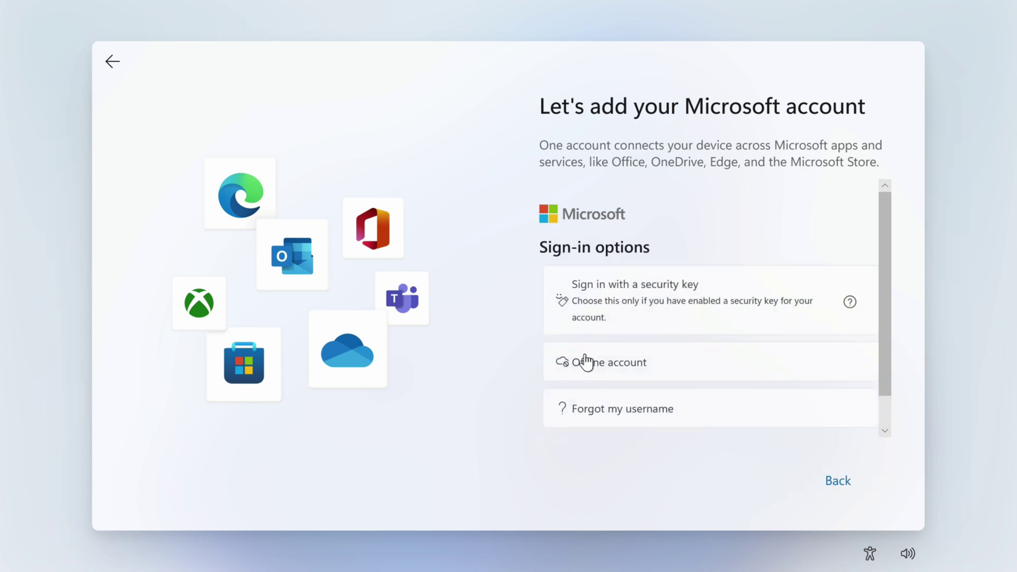
{"action": "left_click", "coordinate": [601, 372]}
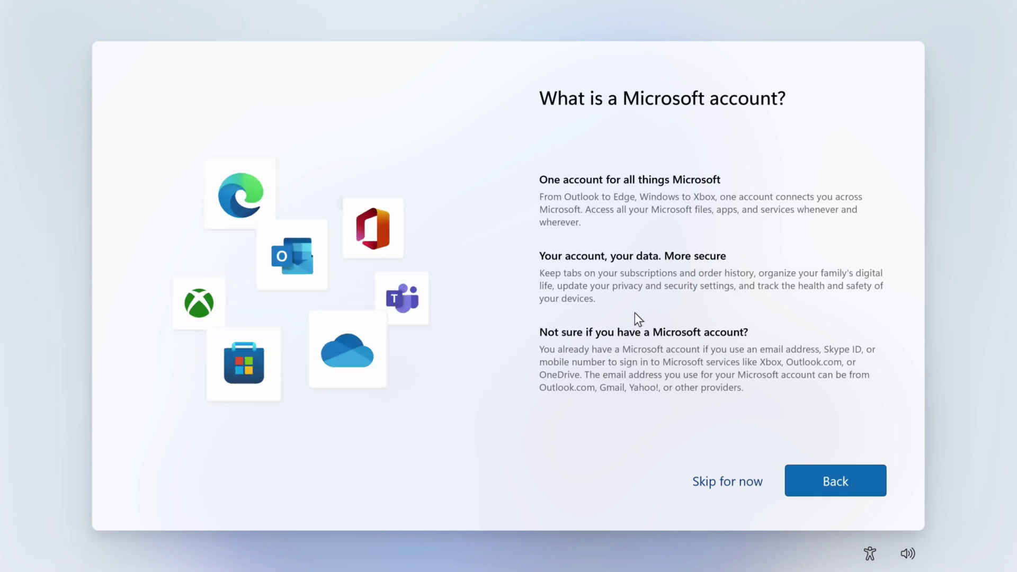
{"action": "left_click", "coordinate": [720, 485]}
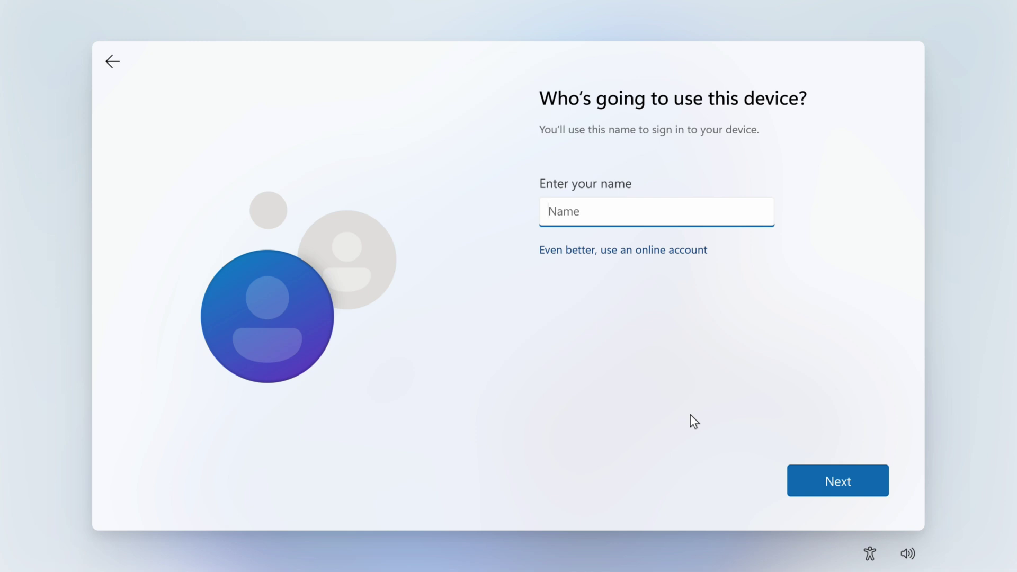
Enter the local account name, then set and confirm its password
{"action": "type", "text": "David_Admin"}
{"action": "left_click", "coordinate": [853, 478]}
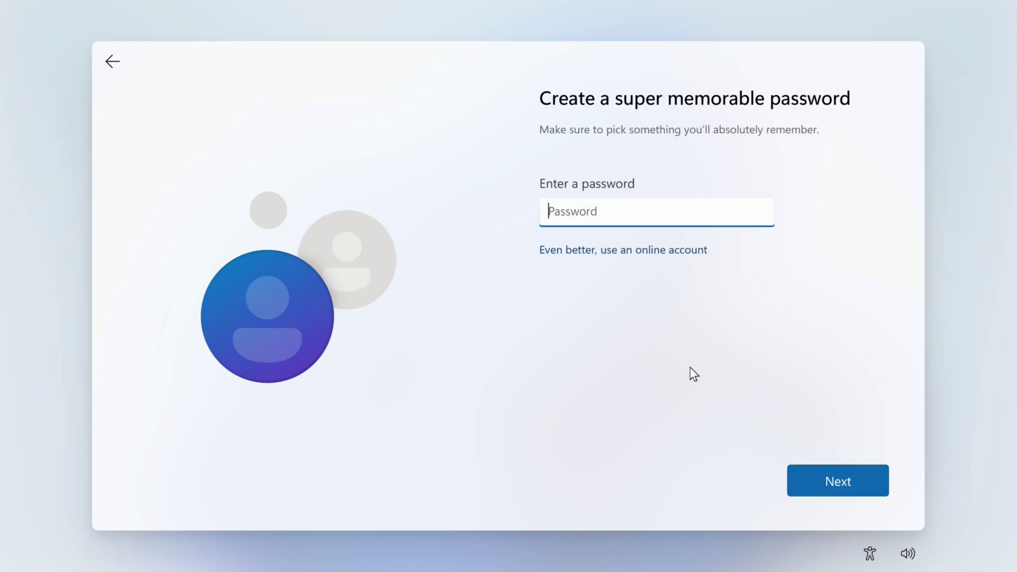
{"action": "type", "text": "********"}
{"action": "left_click", "coordinate": [831, 474]}
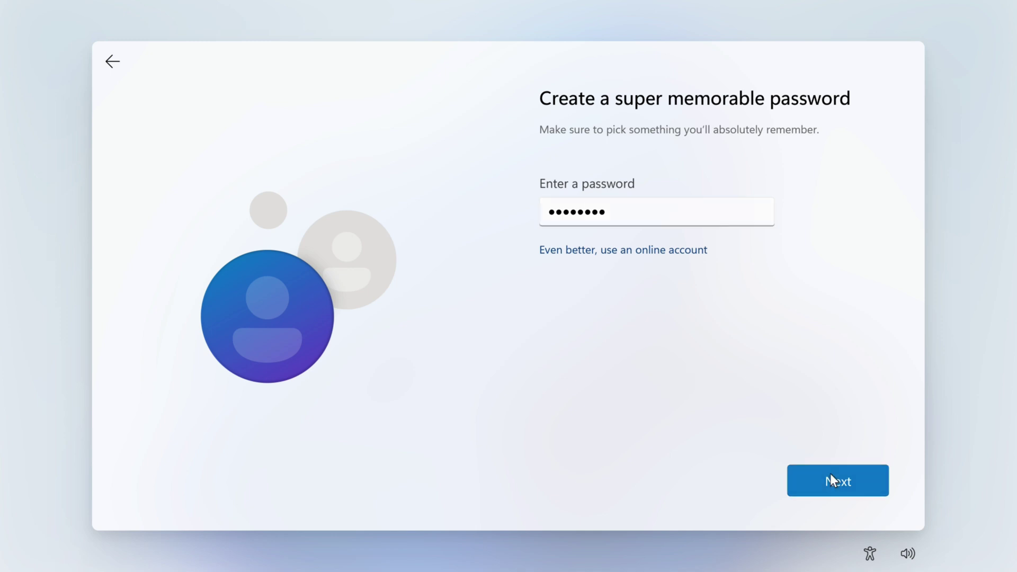
{"action": "type", "text": "*****"}
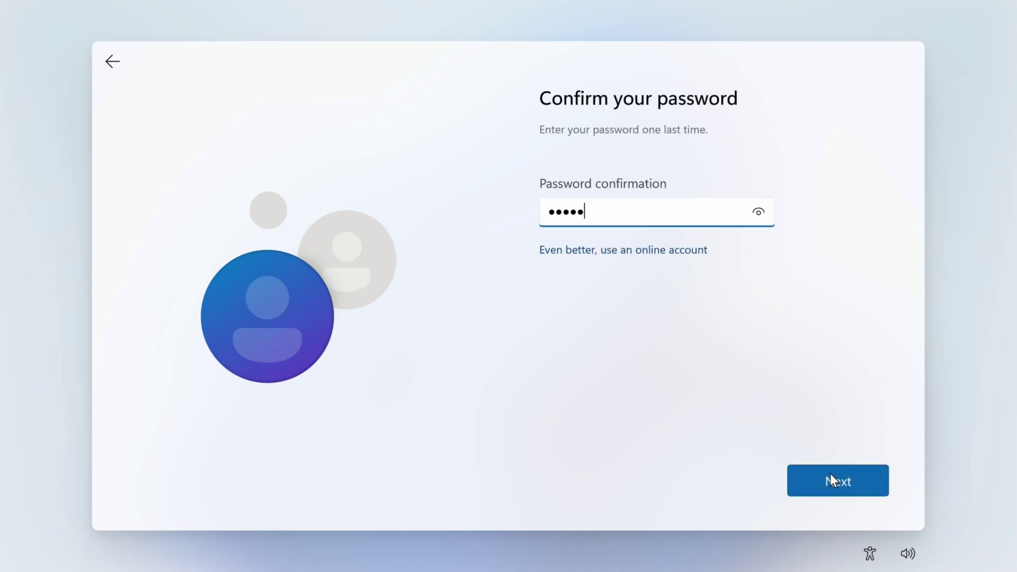
{"action": "type", "text": "***"}
{"action": "left_click", "coordinate": [844, 487]}
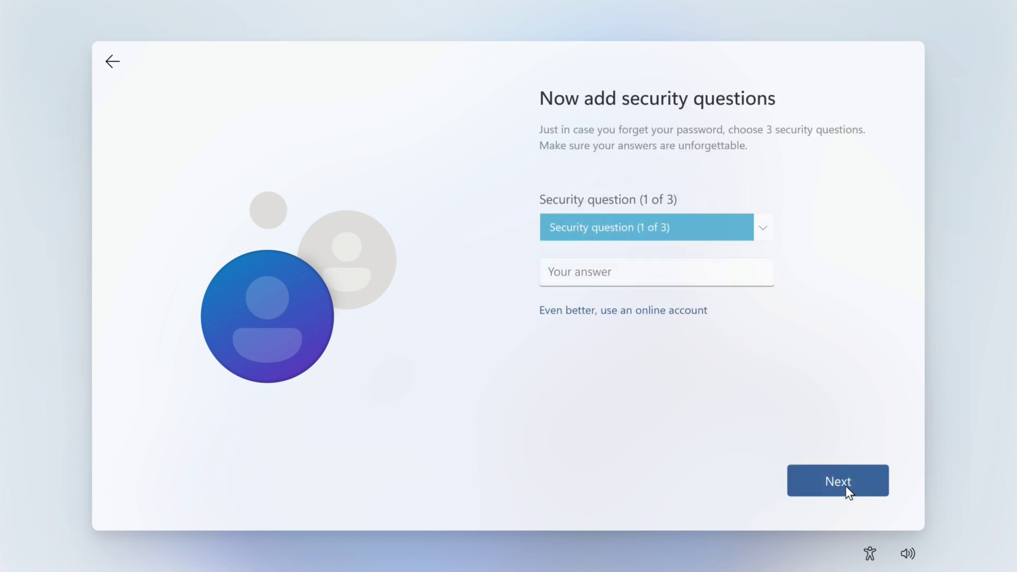
Choose the first pet's name security question with its answer, then pick the second and third questions
{"action": "left_click", "coordinate": [766, 227]}
{"action": "left_click", "coordinate": [692, 256]}
{"action": "left_click", "coordinate": [673, 274]}
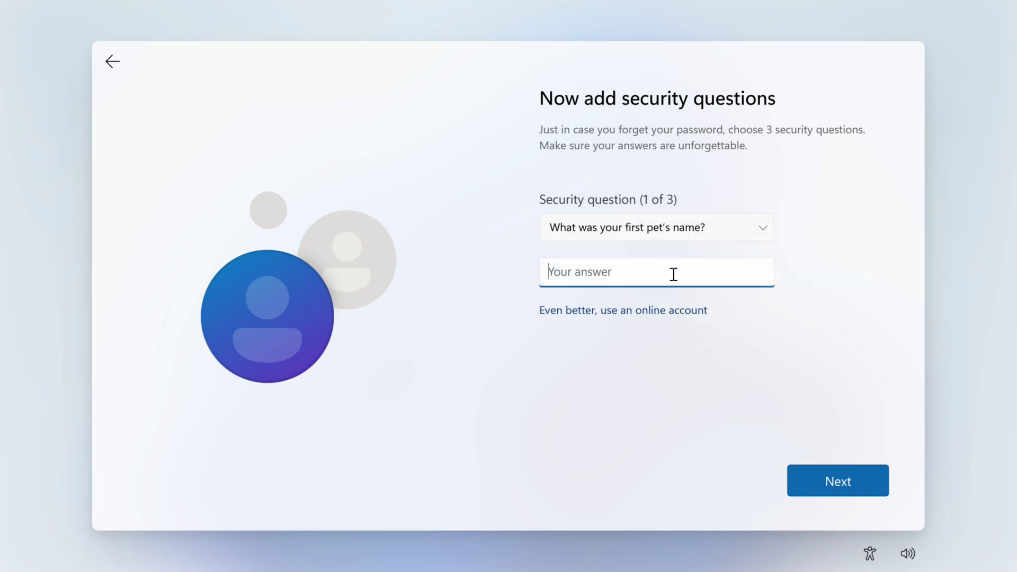
{"action": "left_click", "coordinate": [837, 481]}
{"action": "left_click", "coordinate": [764, 227]}
{"action": "left_click", "coordinate": [656, 243]}
{"action": "left_click", "coordinate": [826, 490]}
{"action": "left_click", "coordinate": [598, 274]}
Turn off location, Find my device, diagnostics, inking, tailored experiences and advertising ID, then accept
{"action": "left_click", "coordinate": [836, 481]}
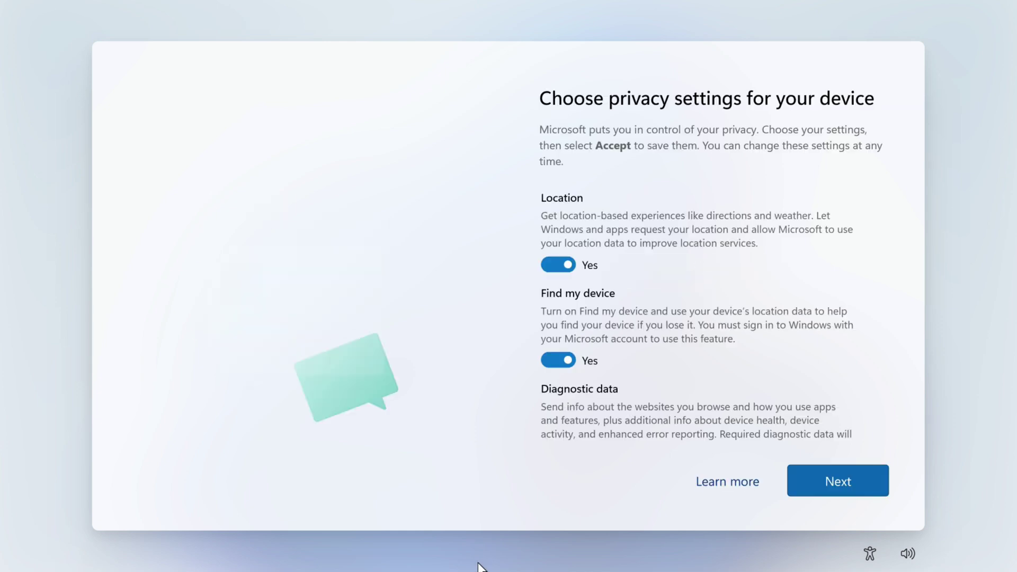
{"action": "left_click", "coordinate": [545, 264]}
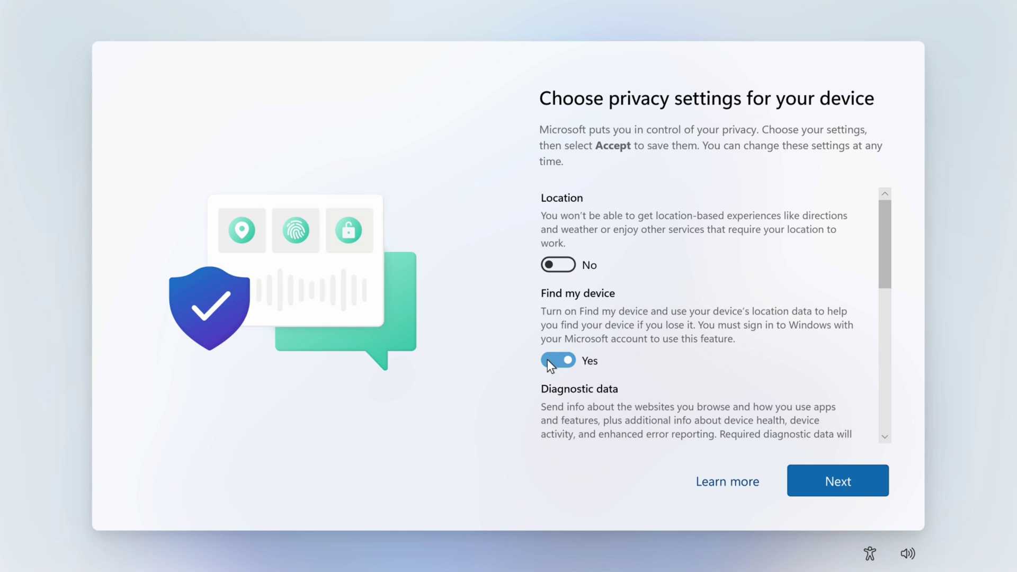
{"action": "left_click", "coordinate": [546, 360]}
{"action": "scroll", "coordinate": [716, 326], "scroll_direction": "down", "scroll_amount": 3}
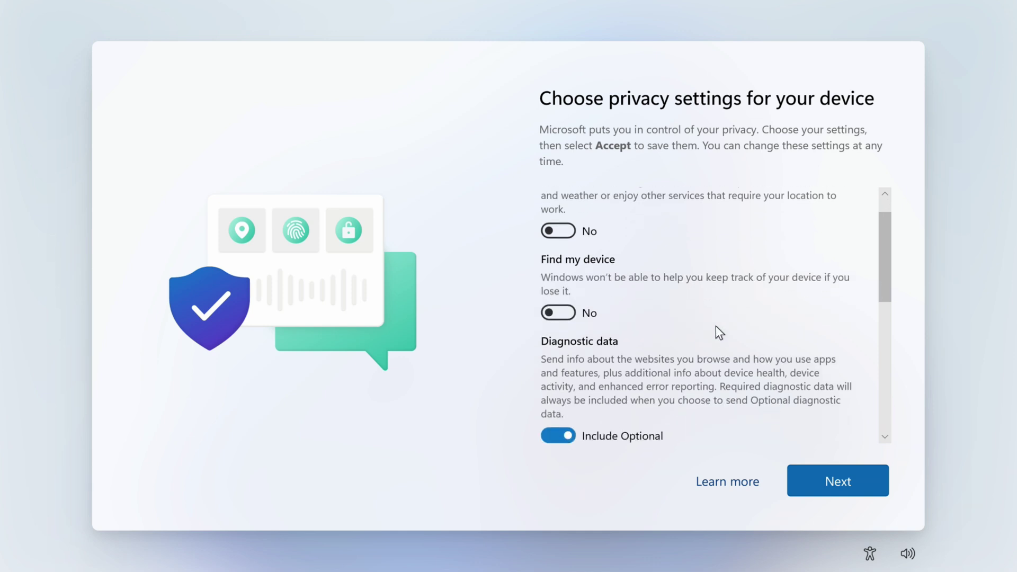
{"action": "left_click", "coordinate": [557, 317]}
{"action": "left_click", "coordinate": [556, 397]}
{"action": "scroll", "coordinate": [552, 381], "scroll_direction": "down", "scroll_amount": 3}
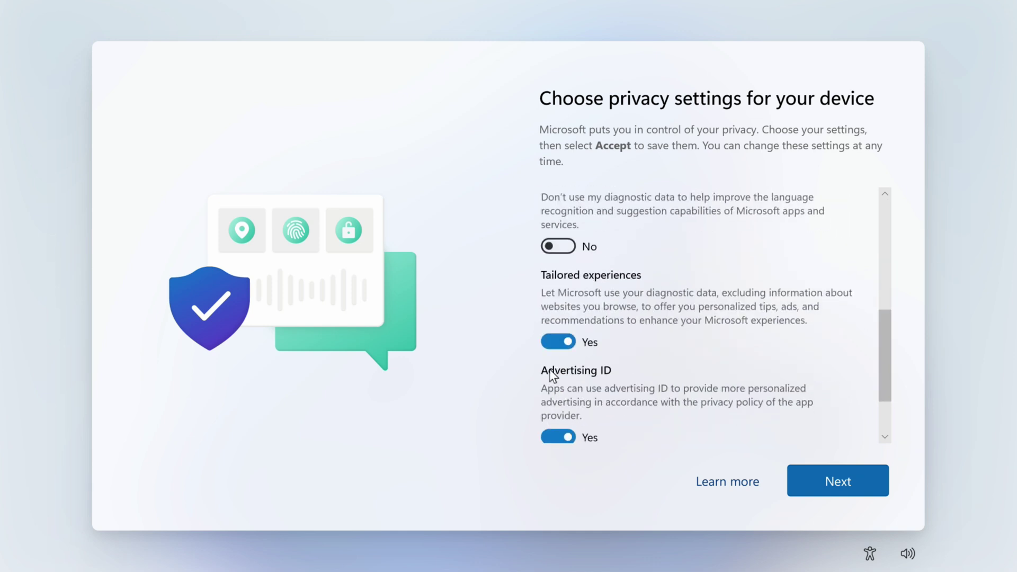
{"action": "left_click", "coordinate": [556, 340]}
{"action": "left_click", "coordinate": [556, 420]}
{"action": "scroll", "coordinate": [556, 420], "scroll_direction": "down", "scroll_amount": 2}
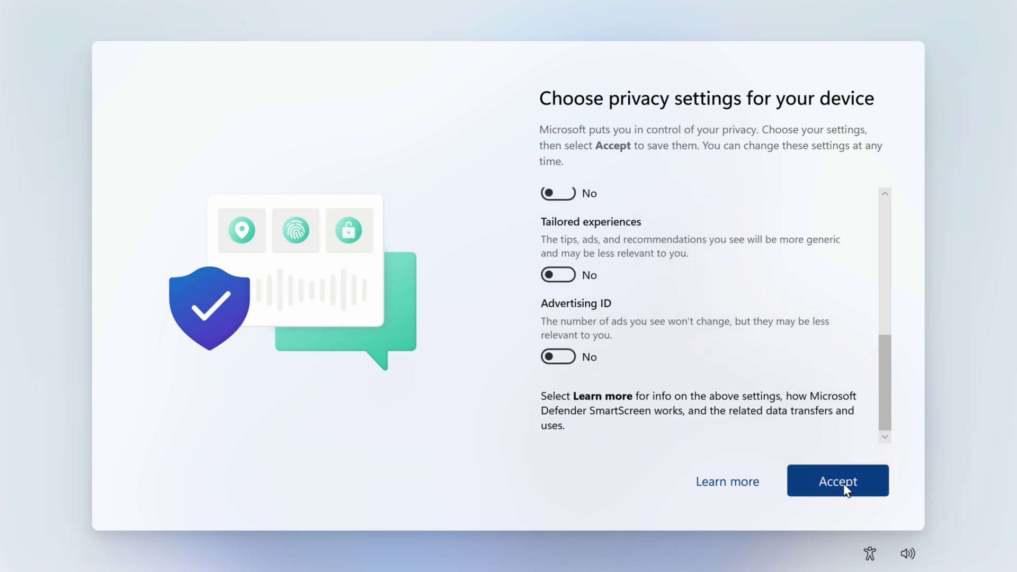
{"action": "left_click", "coordinate": [843, 484]}
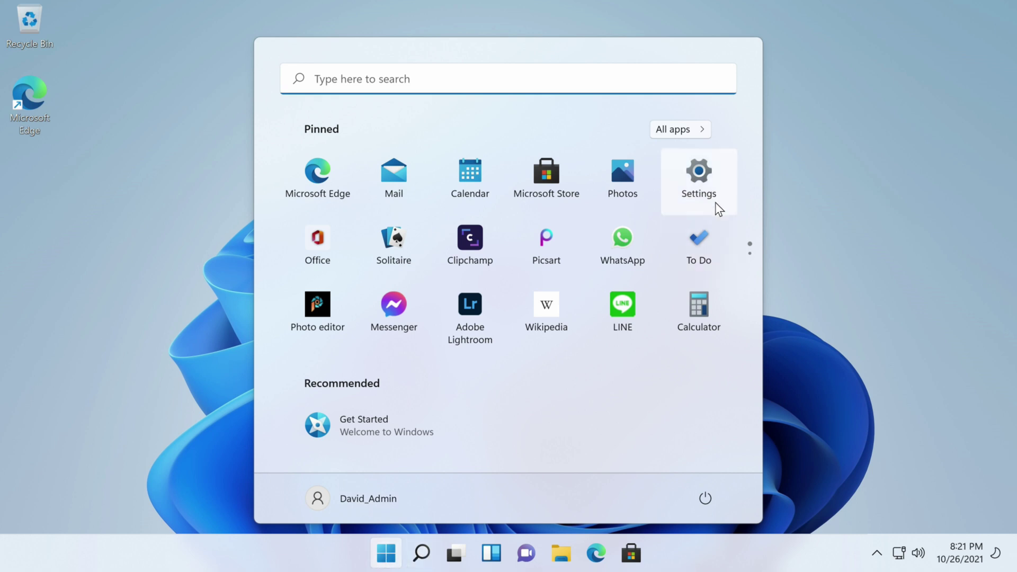
Search for 'control' and pin Control Panel to Start
{"action": "scroll", "coordinate": [733, 272], "scroll_direction": "down", "scroll_amount": 1}
{"action": "scroll", "coordinate": [733, 272], "scroll_direction": "up", "scroll_amount": 1}
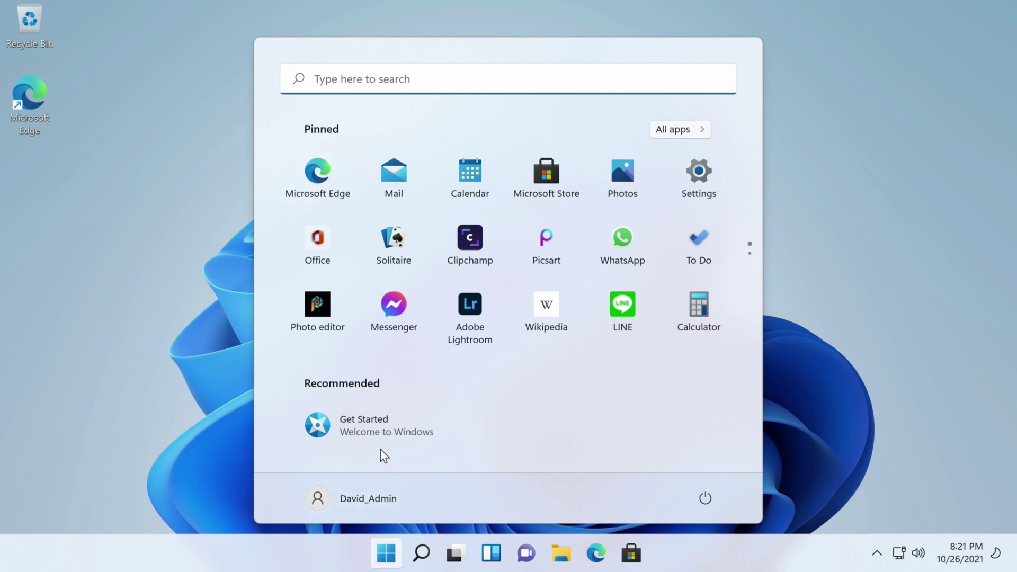
{"action": "left_click", "coordinate": [421, 552]}
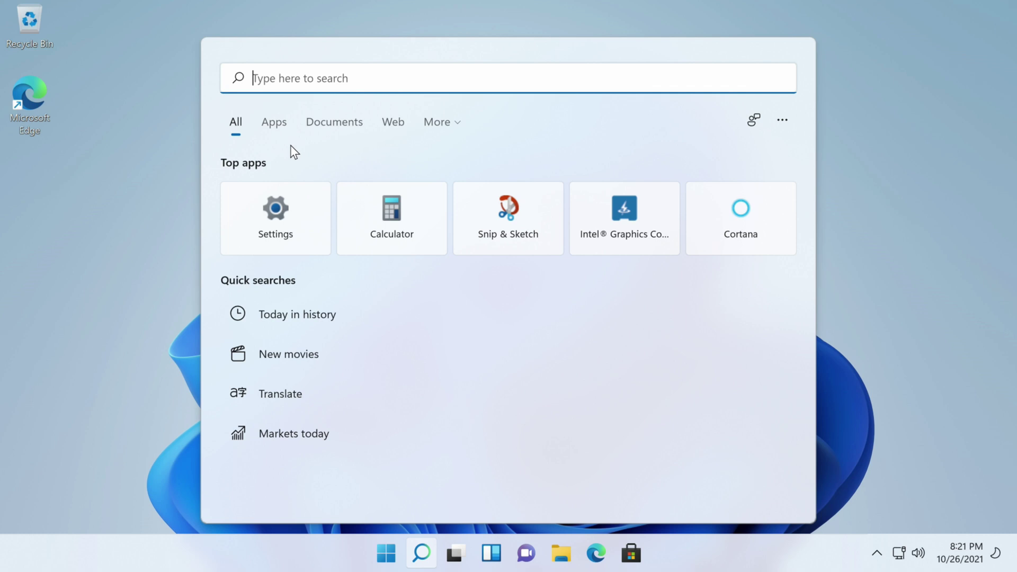
{"action": "type", "text": "control"}
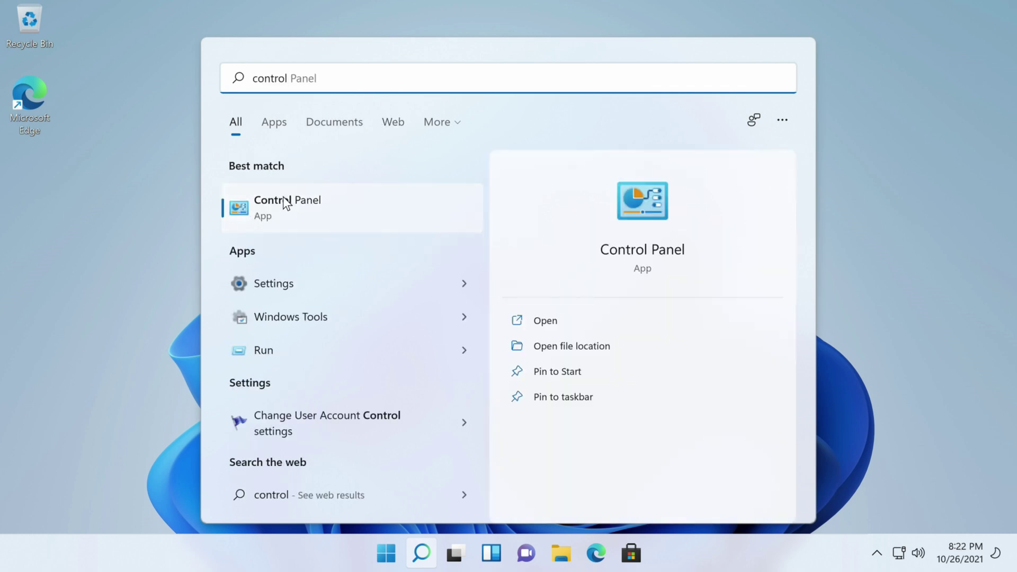
{"action": "right_click", "coordinate": [285, 202]}
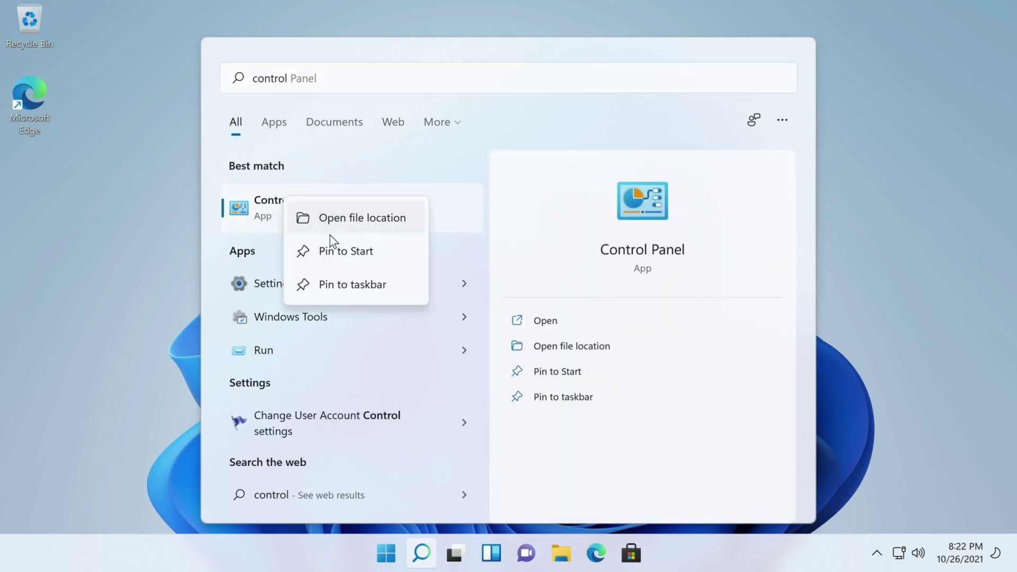
{"action": "left_click", "coordinate": [332, 250]}
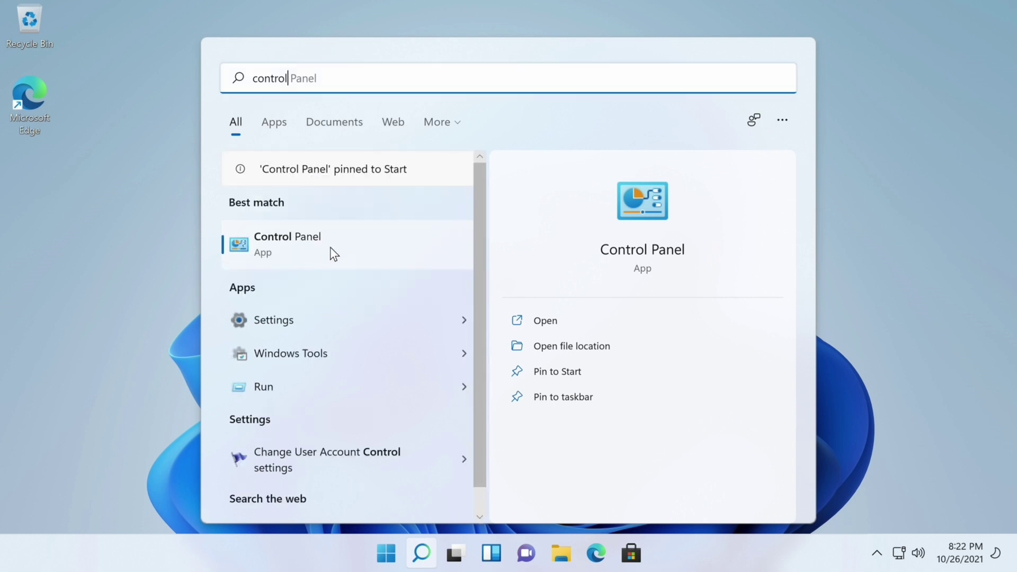
Move the pinned Control Panel to the top of Start's pinned apps
{"action": "left_click", "coordinate": [386, 550]}
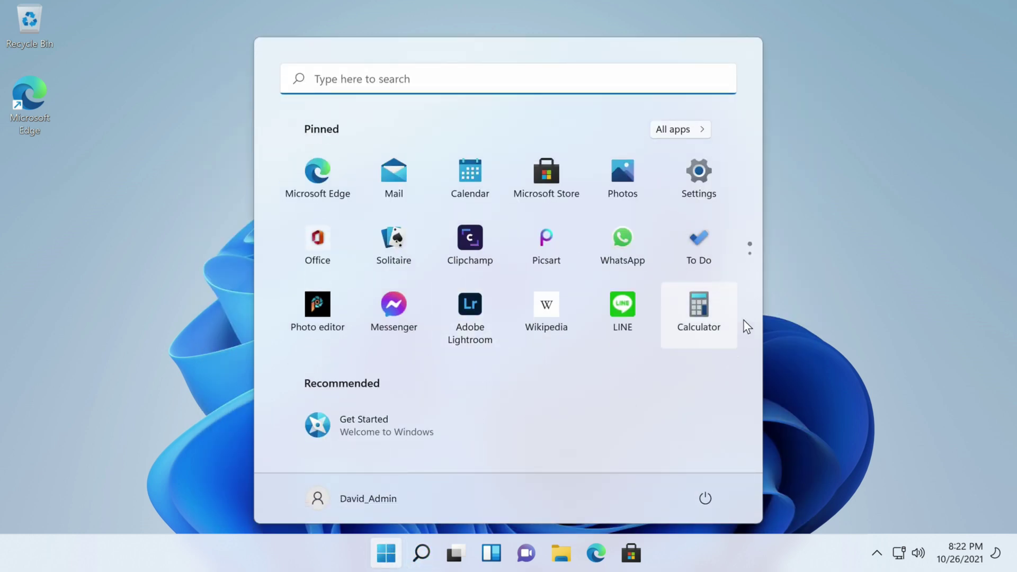
{"action": "scroll", "coordinate": [743, 320], "scroll_direction": "down", "scroll_amount": 1}
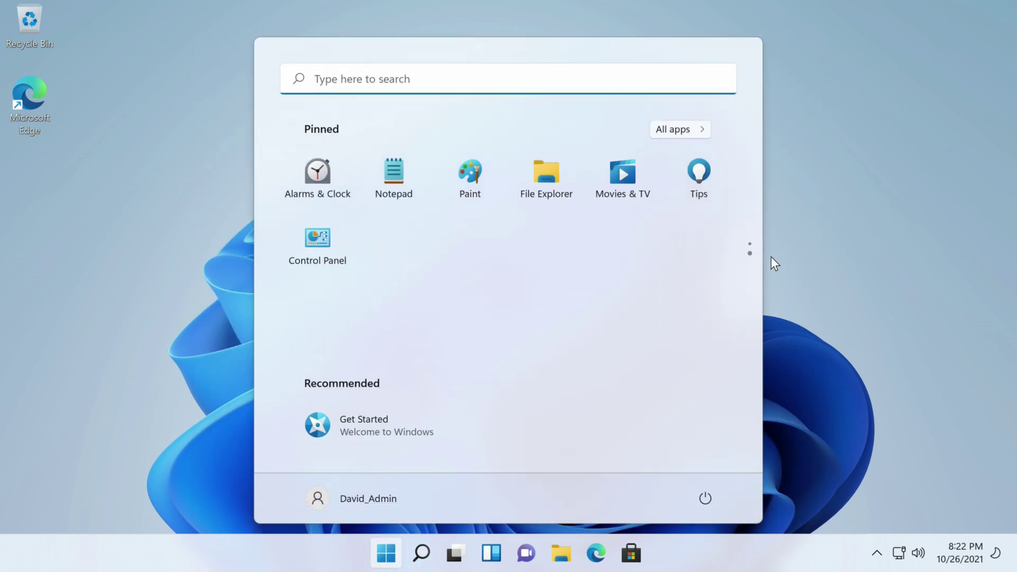
{"action": "right_click", "coordinate": [313, 237]}
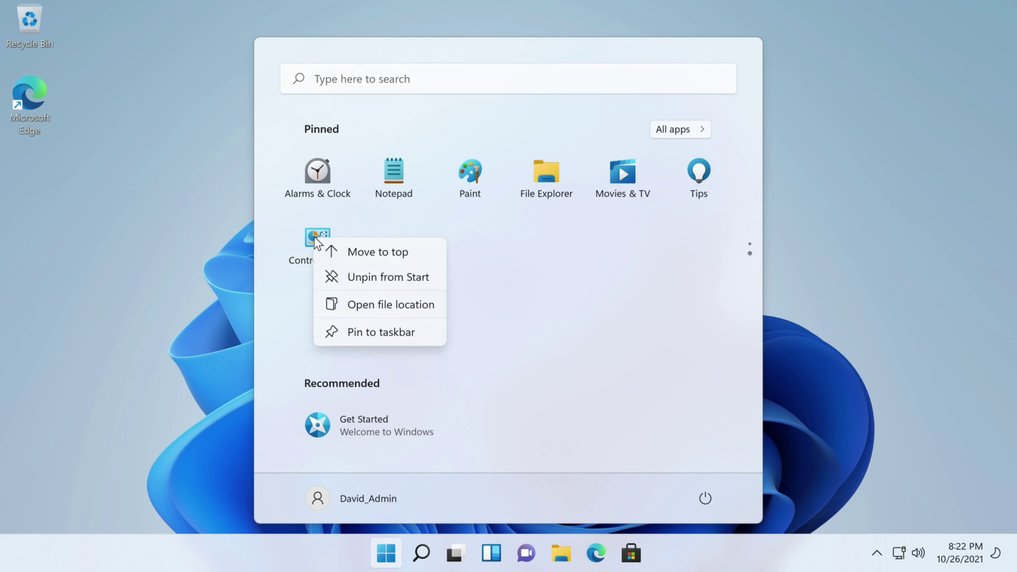
{"action": "left_click", "coordinate": [356, 256]}
{"action": "scroll", "coordinate": [428, 368], "scroll_direction": "up", "scroll_amount": 1}
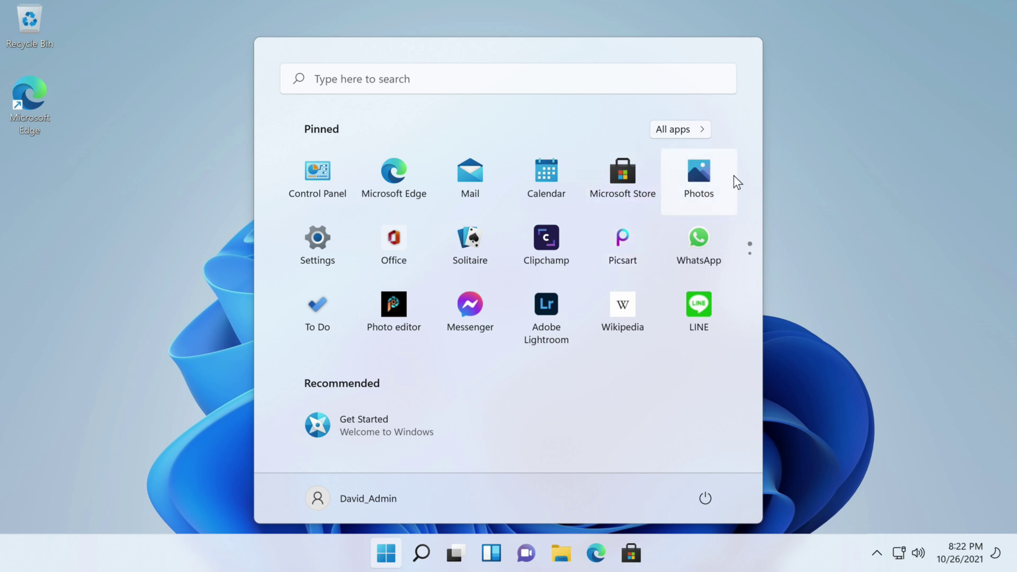
{"action": "left_click", "coordinate": [314, 237]}
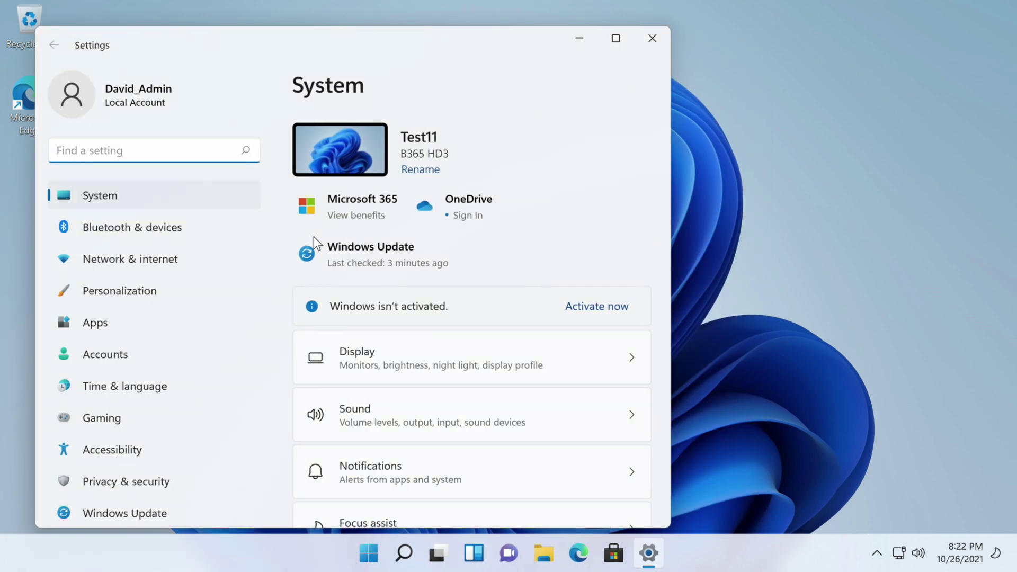
On the Windows Update page in a widened Settings window, download and install the pending updates
{"action": "left_click", "coordinate": [348, 263]}
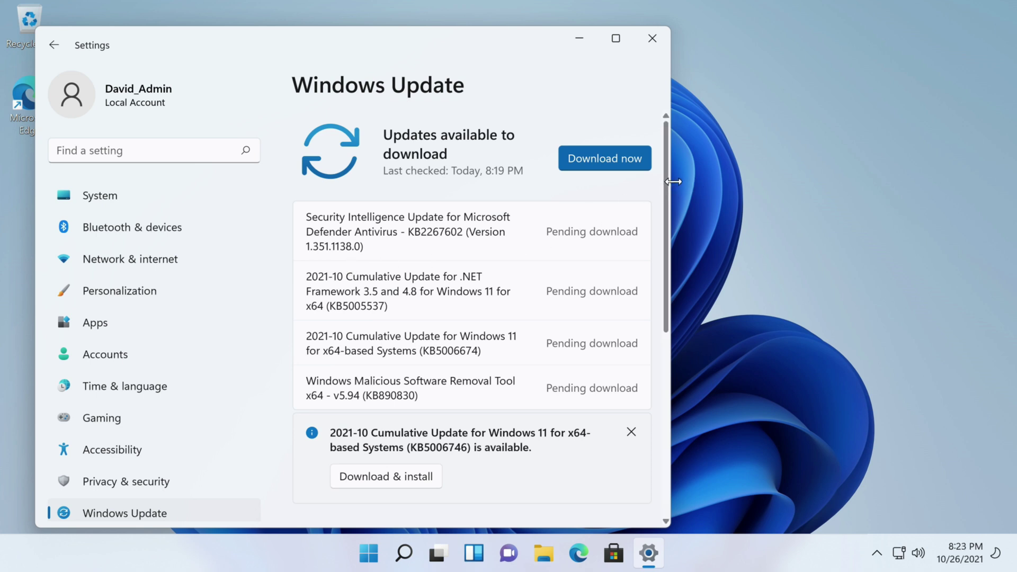
{"action": "left_click_drag", "start_coordinate": [671, 182], "coordinate": [889, 175]}
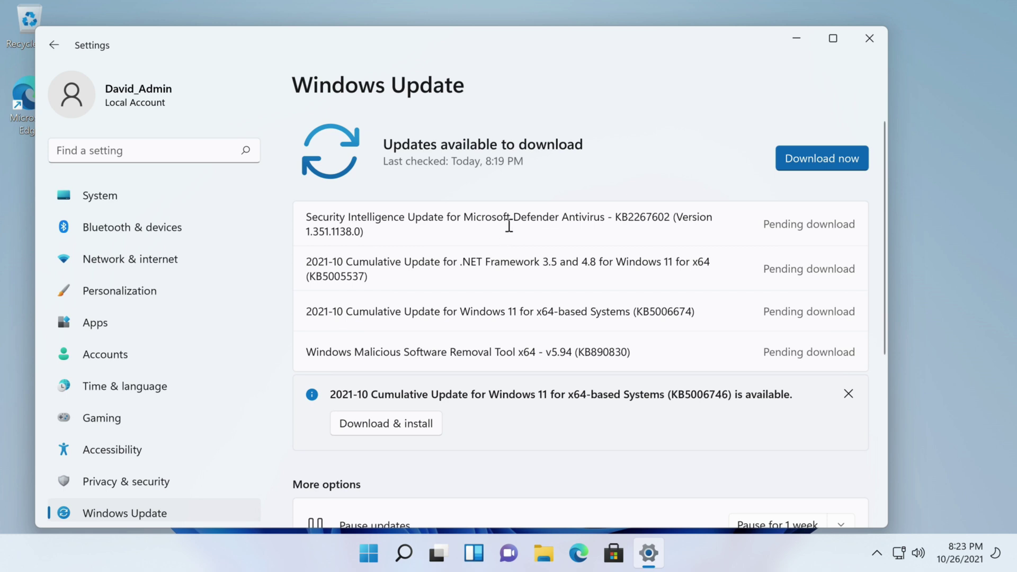
{"action": "left_click", "coordinate": [808, 158]}
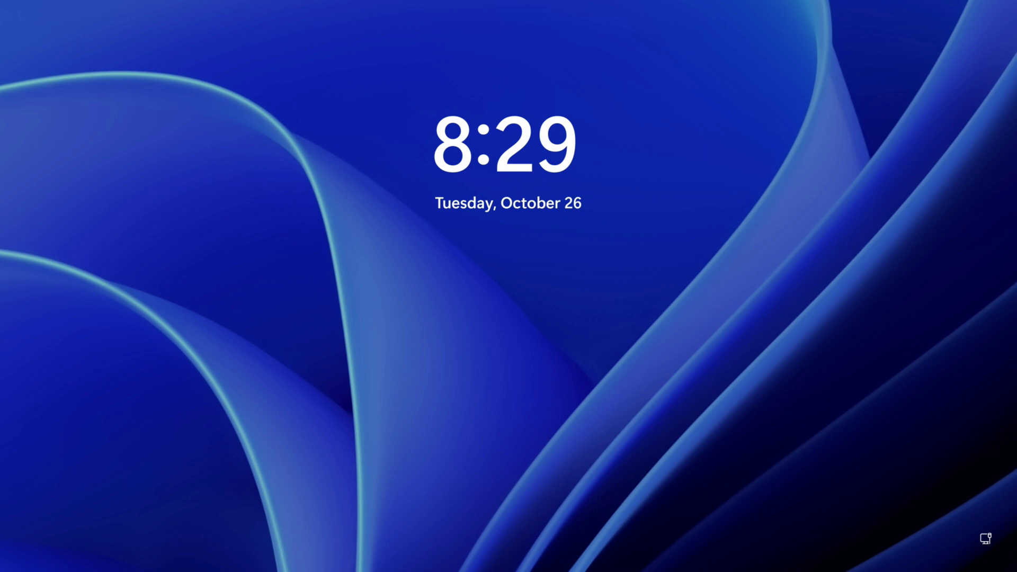
Sign back in to Windows with the account password
{"action": "left_click", "coordinate": [484, 318]}
{"action": "type", "text": "****"}
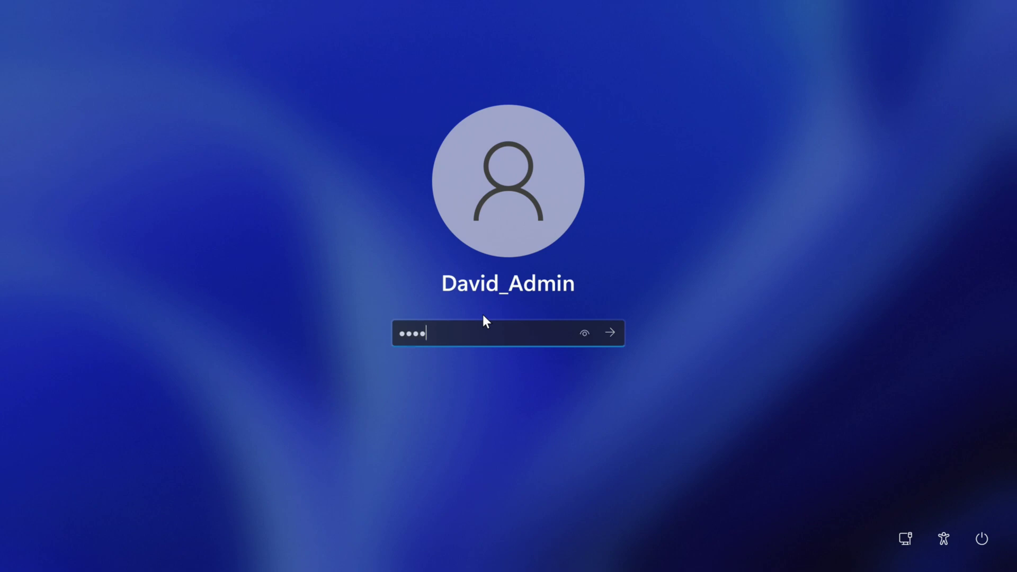
{"action": "type", "text": "****"}
{"action": "key", "text": "Return"}
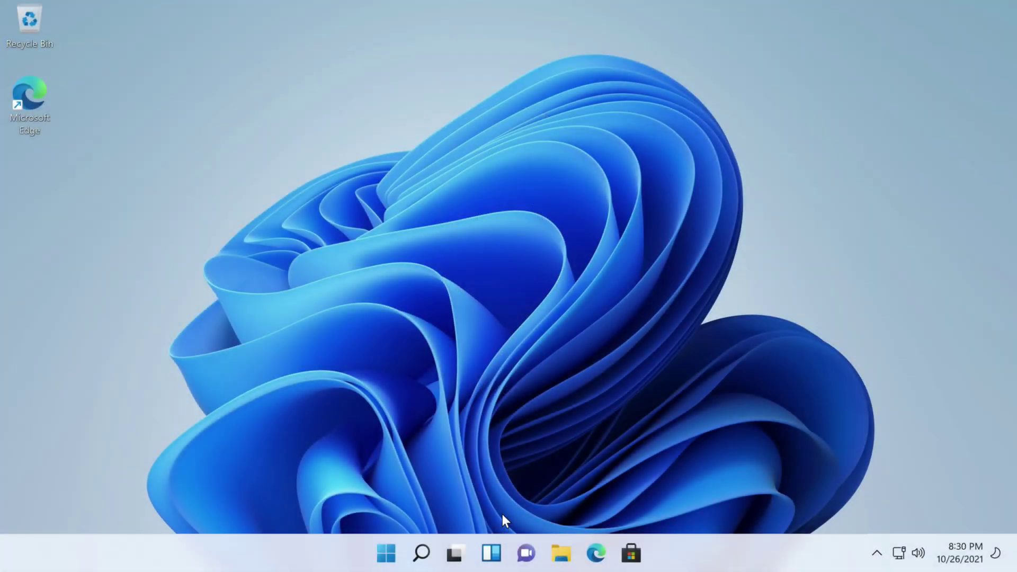
Open Settings from Start and run Check for updates twice on the Windows Update page
{"action": "left_click", "coordinate": [386, 559]}
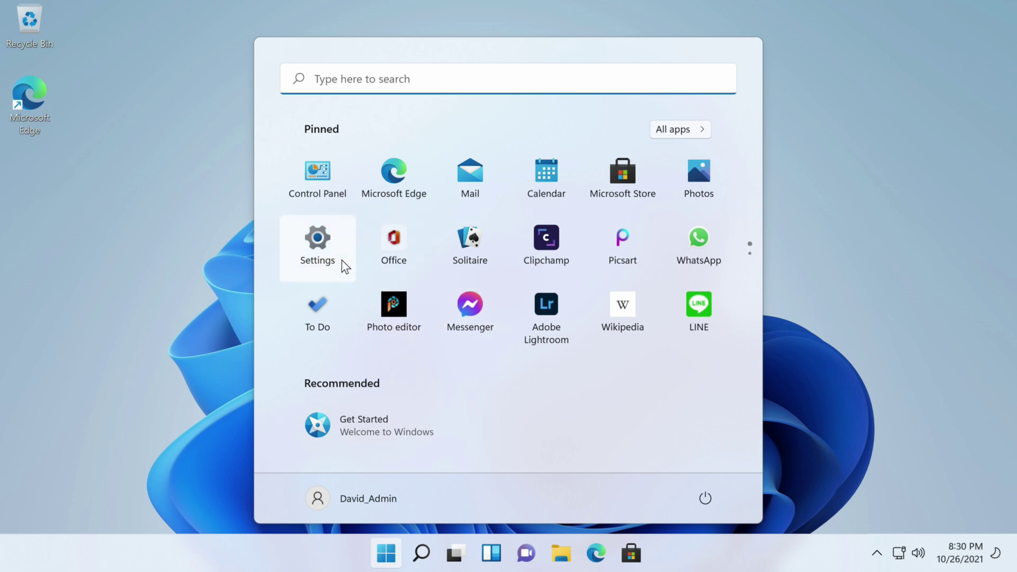
{"action": "left_click", "coordinate": [324, 247]}
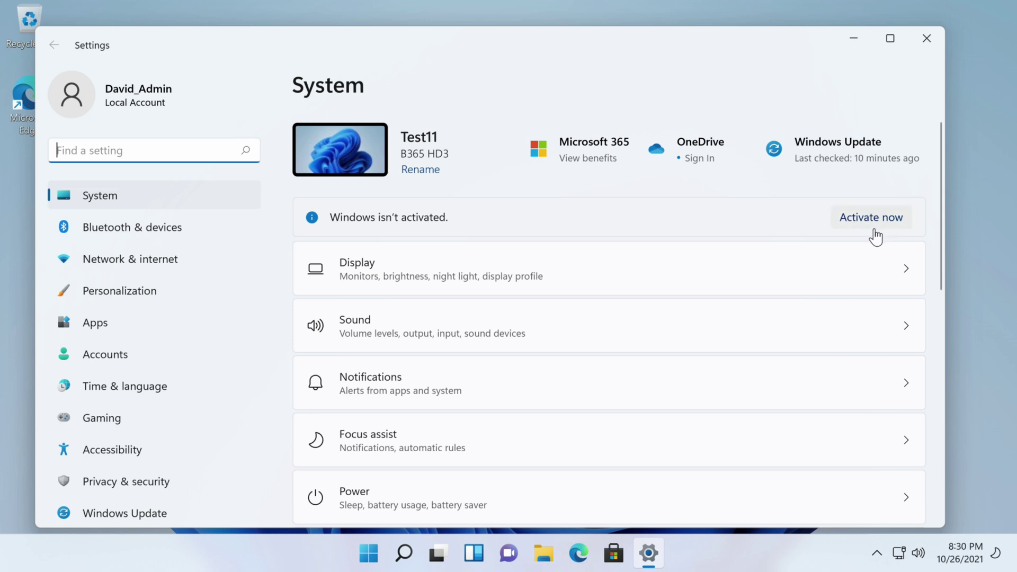
{"action": "scroll", "coordinate": [518, 373], "scroll_direction": "down", "scroll_amount": 5}
{"action": "scroll", "coordinate": [422, 433], "scroll_direction": "up", "scroll_amount": 5}
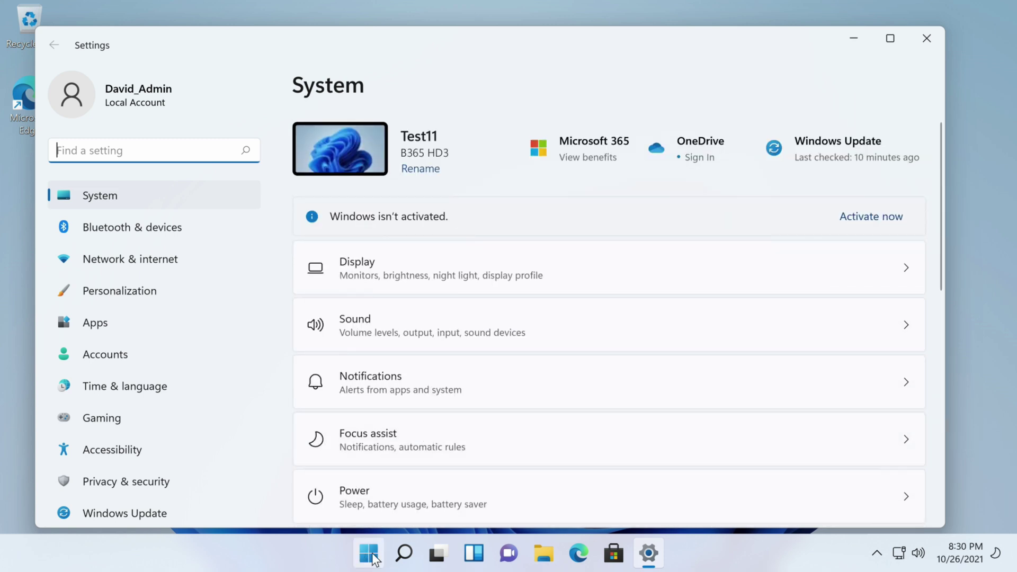
{"action": "left_click", "coordinate": [849, 145]}
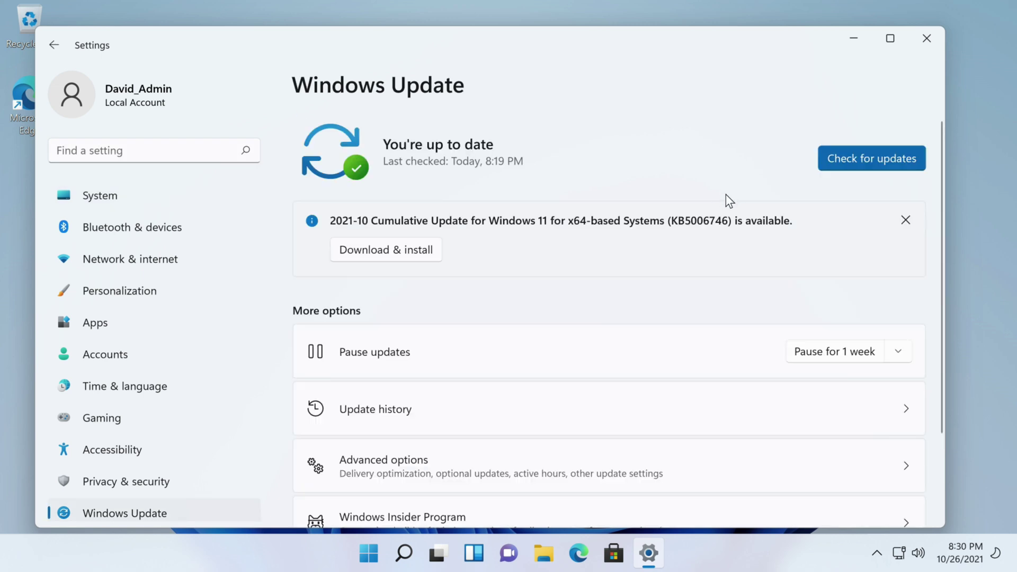
{"action": "left_click", "coordinate": [858, 159]}
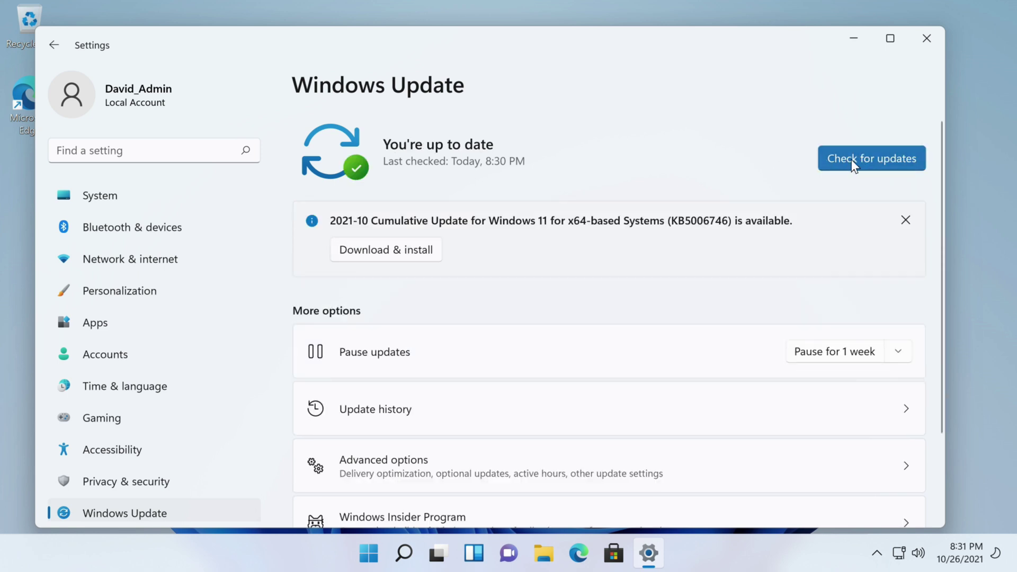
{"action": "left_click", "coordinate": [851, 160]}
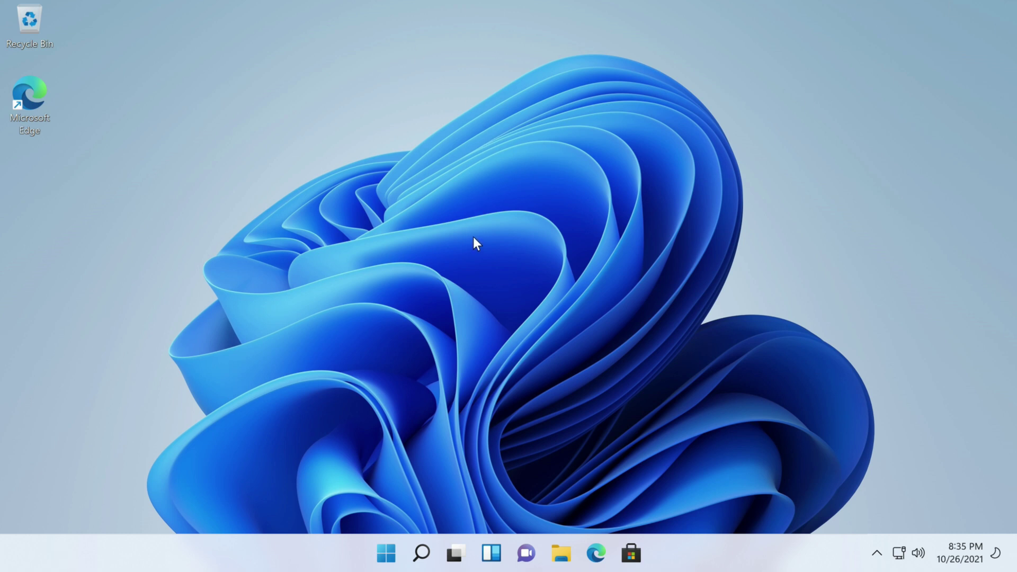
Open Control Panel from Start and set View by to Large icons
{"action": "left_click", "coordinate": [386, 553]}
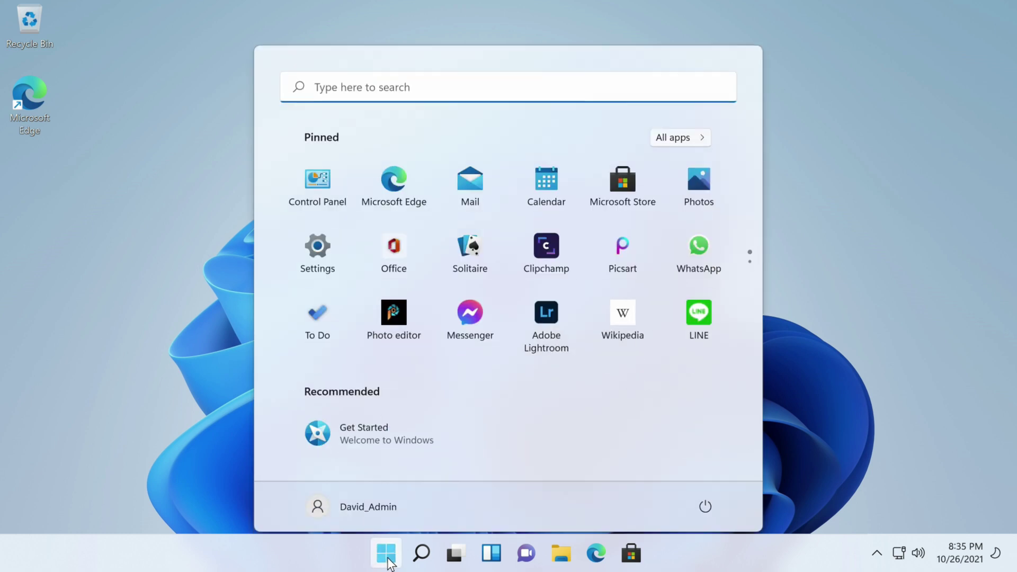
{"action": "left_click", "coordinate": [311, 171]}
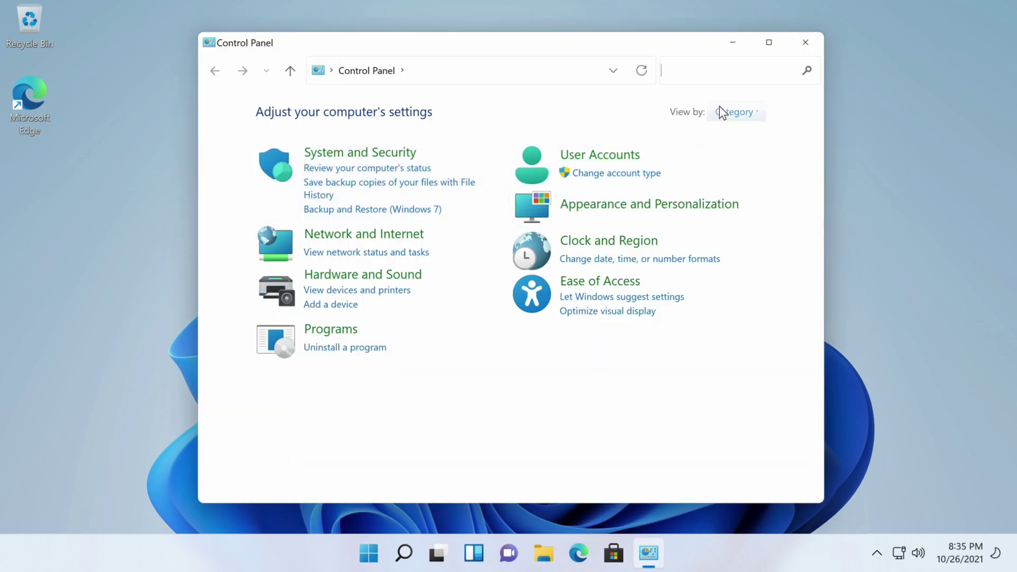
{"action": "left_click", "coordinate": [740, 112]}
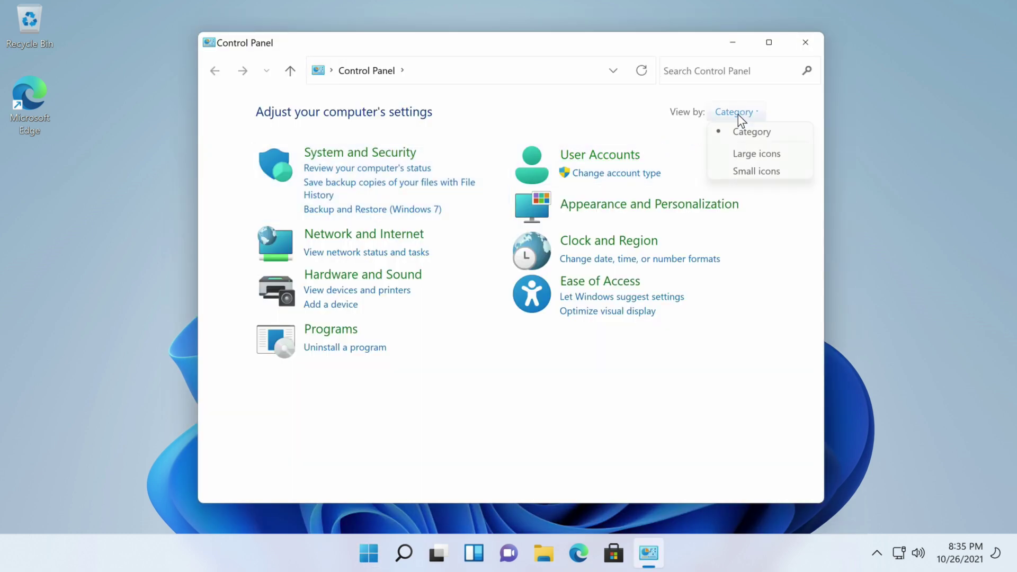
{"action": "left_click", "coordinate": [761, 154]}
{"action": "left_click_drag", "start_coordinate": [816, 208], "coordinate": [810, 332]}
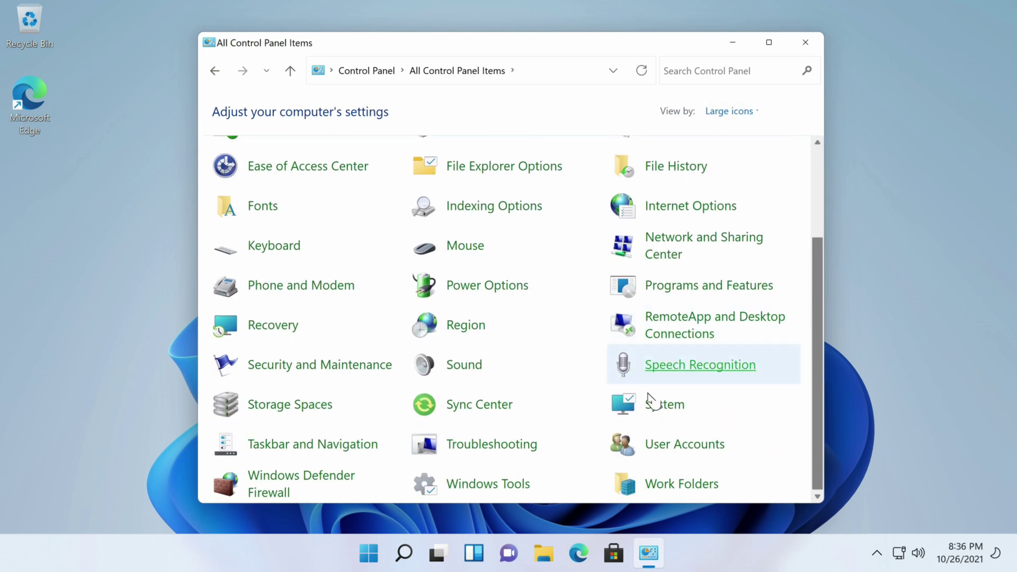
Open User Accounts, choose Manage another account, then Add a new user in PC settings
{"action": "left_click", "coordinate": [683, 447]}
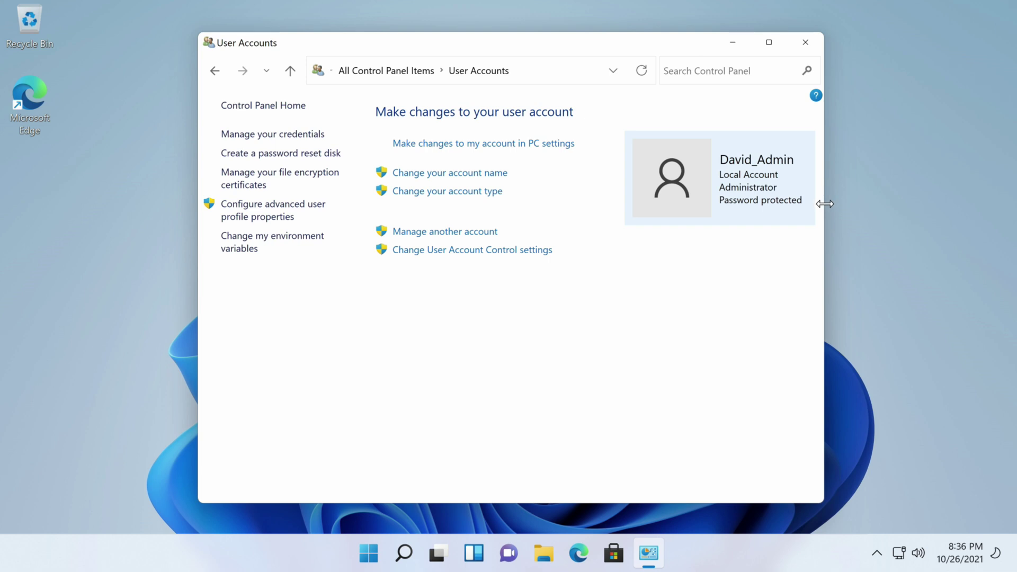
{"action": "left_click_drag", "start_coordinate": [823, 200], "coordinate": [943, 184]}
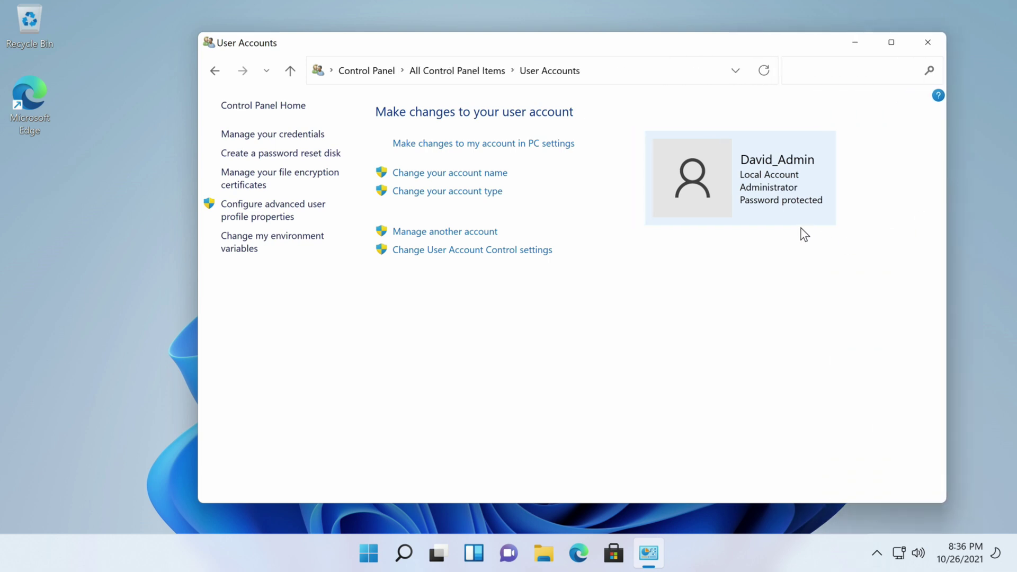
{"action": "left_click", "coordinate": [442, 233]}
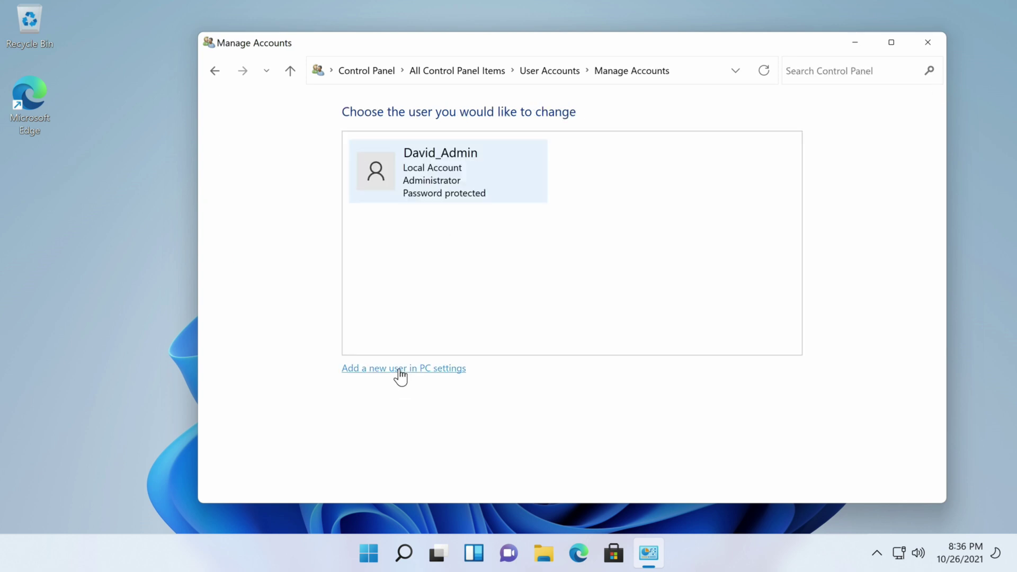
{"action": "left_click", "coordinate": [400, 370]}
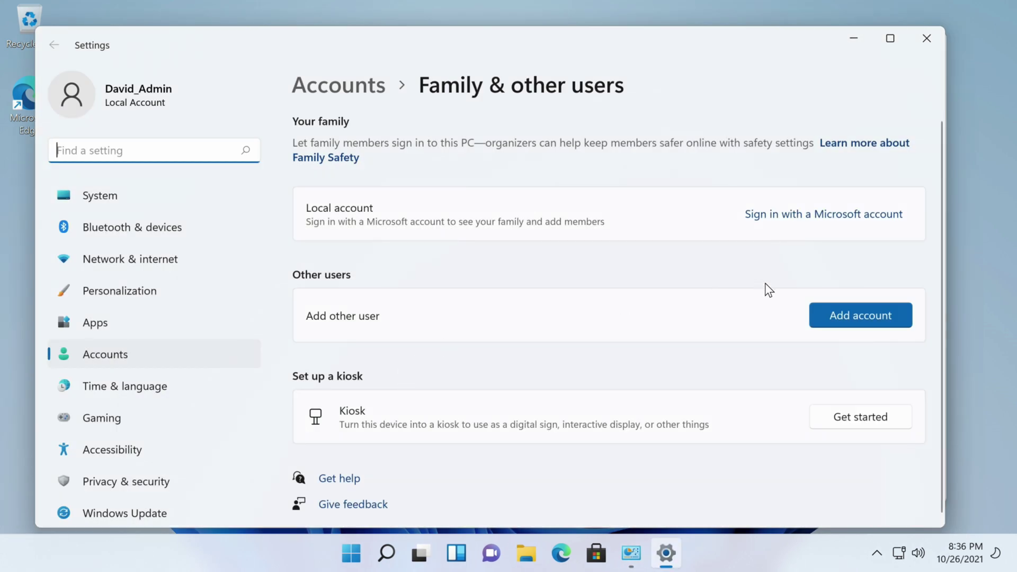
Add a user without a Microsoft account, entering the user's name and the password twice
{"action": "left_click", "coordinate": [847, 313]}
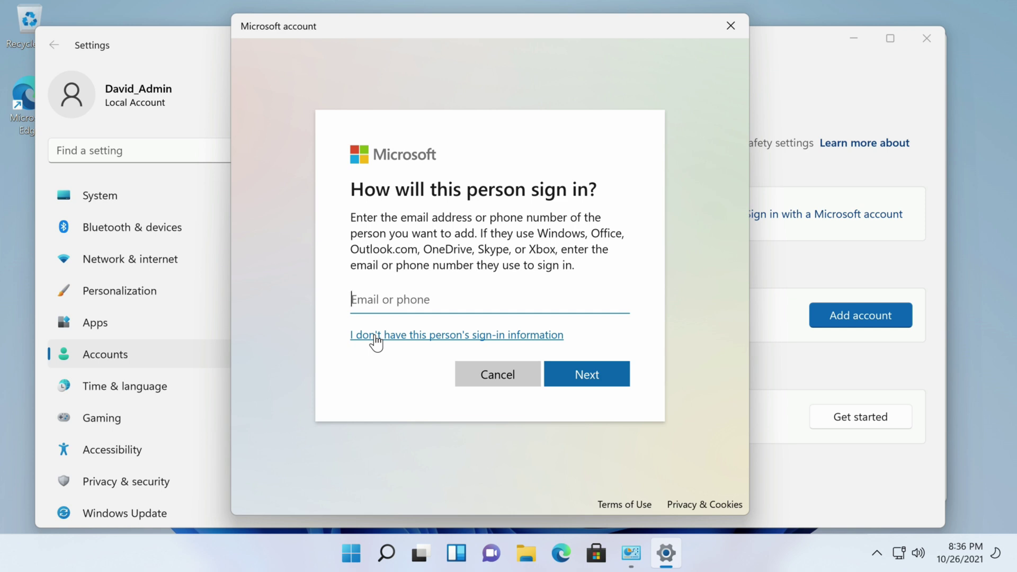
{"action": "left_click", "coordinate": [377, 343]}
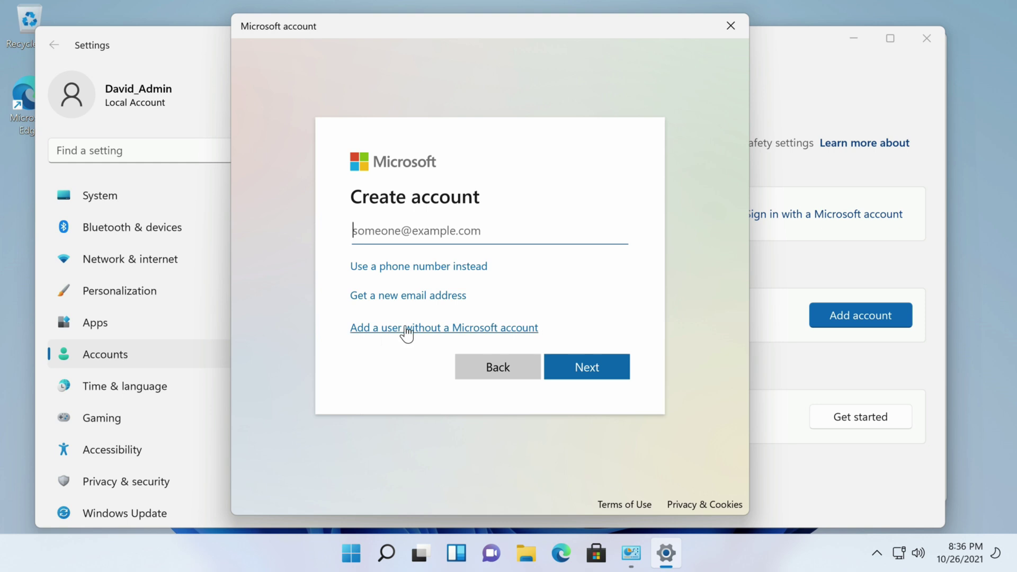
{"action": "left_click", "coordinate": [406, 329]}
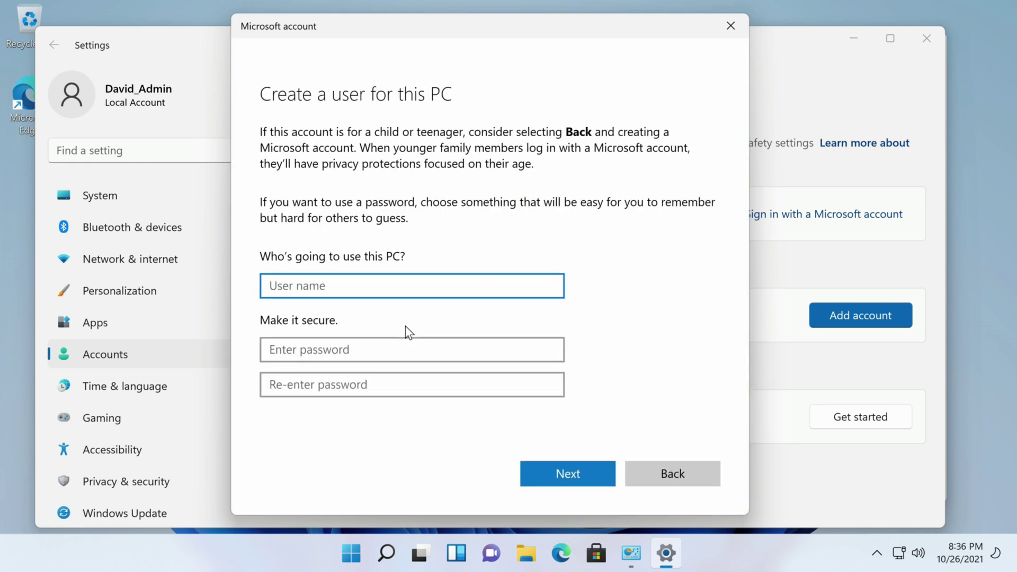
{"action": "type", "text": "David"}
{"action": "left_click", "coordinate": [343, 352]}
{"action": "type", "text": "••••••••"}
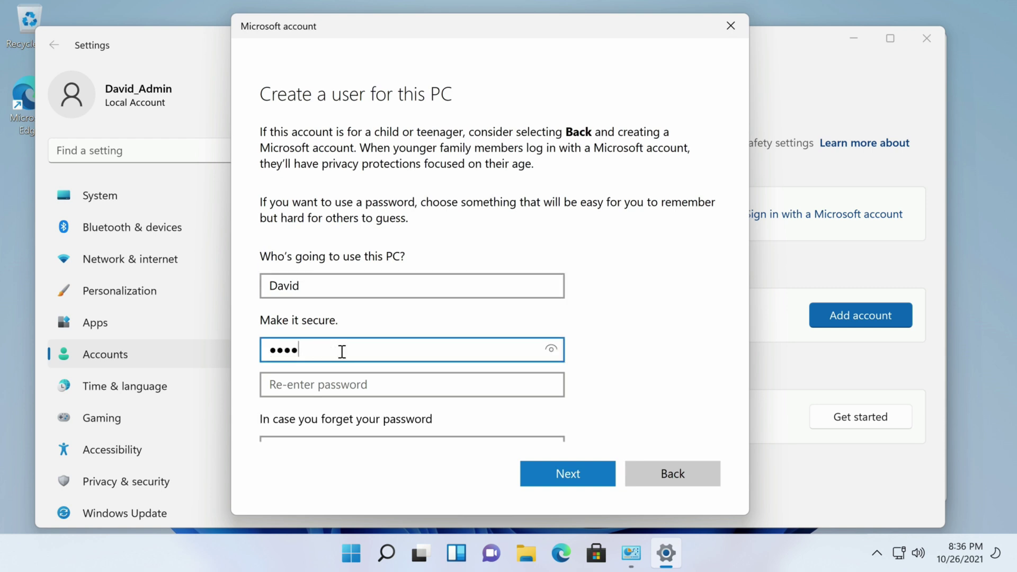
{"action": "key", "text": "Tab"}
{"action": "type", "text": "••••••••"}
Answer the first pet's name, city of birth and childhood nickname security questions, then create the account
{"action": "scroll", "coordinate": [603, 281], "scroll_direction": "down", "scroll_amount": 4}
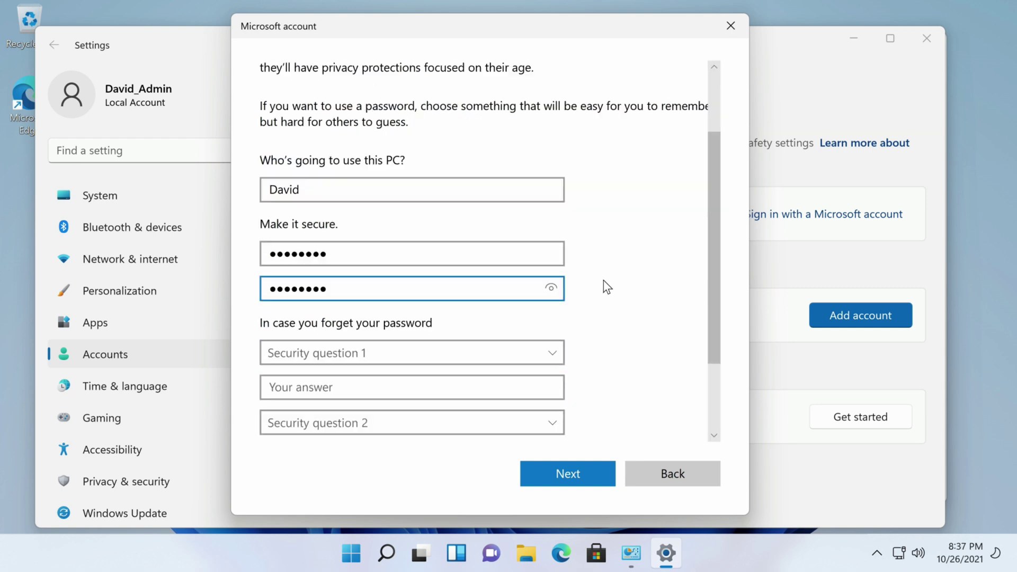
{"action": "left_click", "coordinate": [551, 243]}
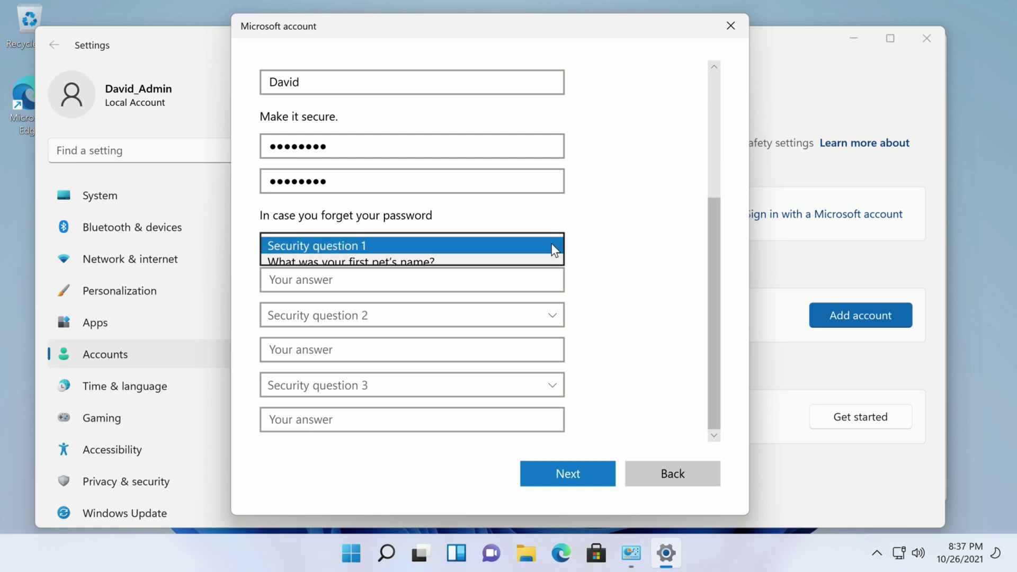
{"action": "left_click", "coordinate": [524, 261]}
{"action": "left_click", "coordinate": [459, 279]}
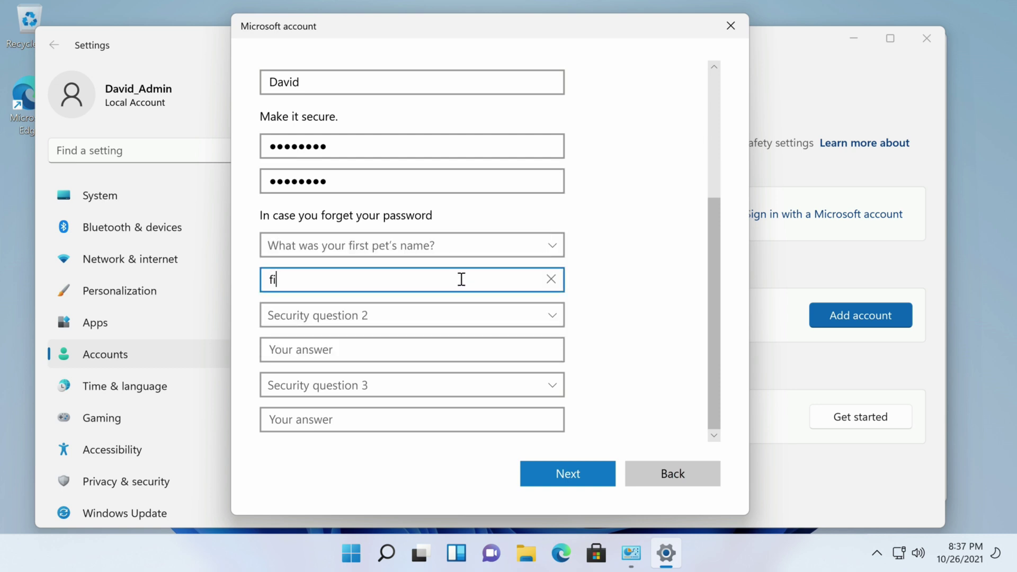
{"action": "key", "text": "Tab"}
{"action": "key", "text": "Down"}
{"action": "left_click", "coordinate": [375, 351]}
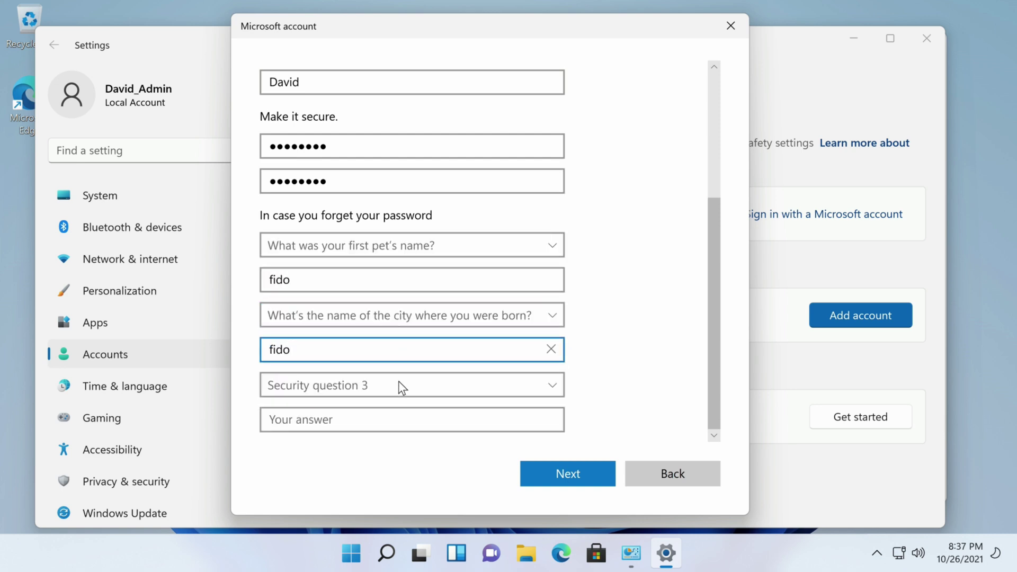
{"action": "left_click", "coordinate": [400, 385]}
{"action": "left_click", "coordinate": [409, 435]}
{"action": "left_click", "coordinate": [370, 422]}
{"action": "key", "text": "Return"}
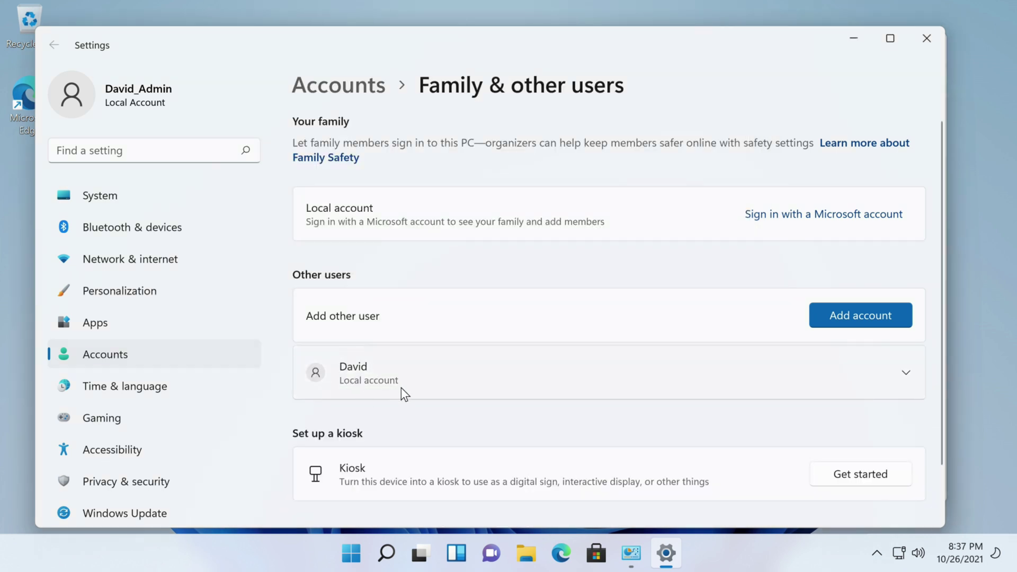
Leave Settings and list all accounts to confirm the new standard user appears beside the admin
{"action": "left_click", "coordinate": [927, 38]}
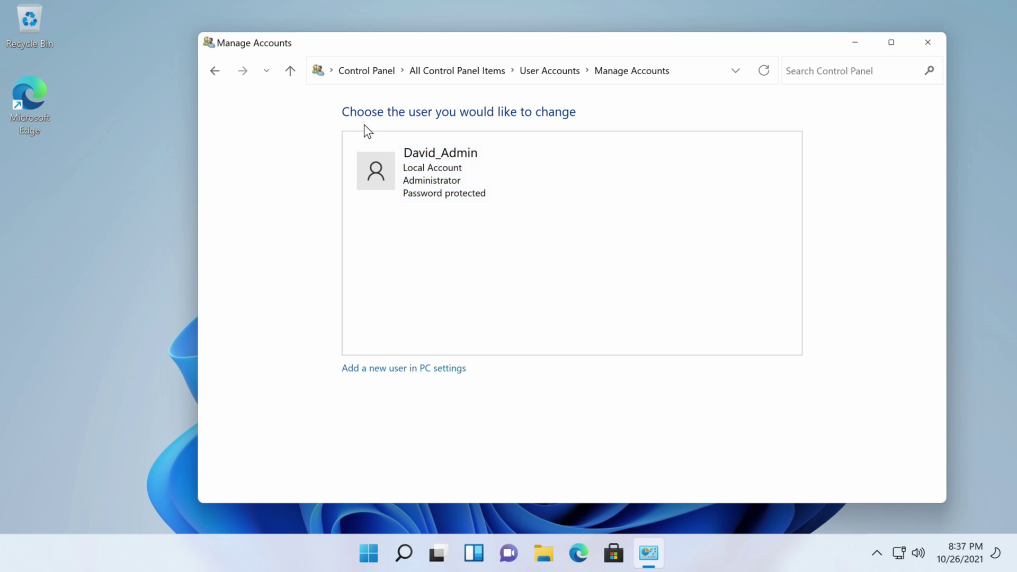
{"action": "left_click", "coordinate": [214, 70]}
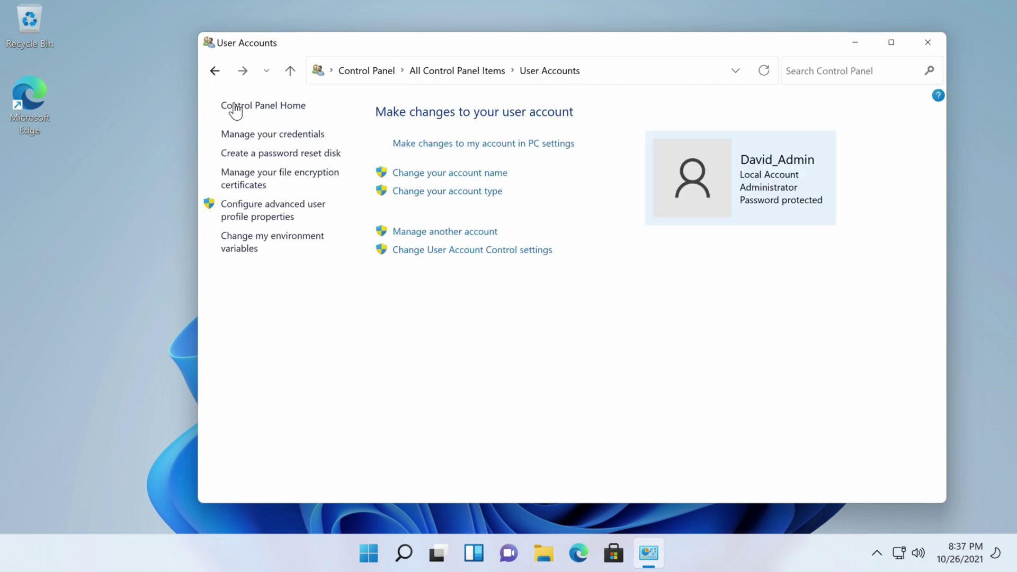
{"action": "left_click", "coordinate": [441, 233]}
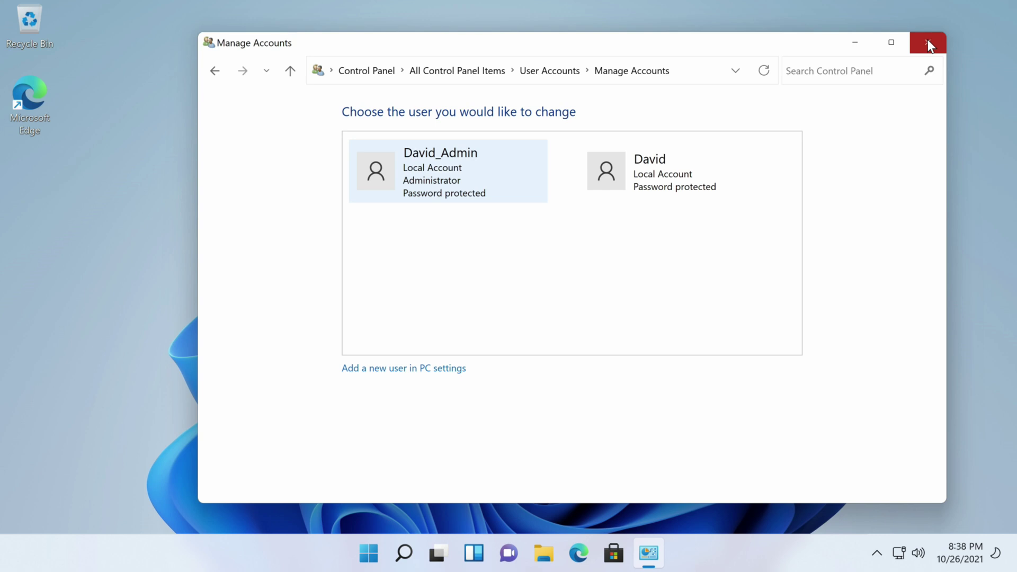
Close the accounts window and bring up the Start menu's power options
{"action": "left_click", "coordinate": [930, 45]}
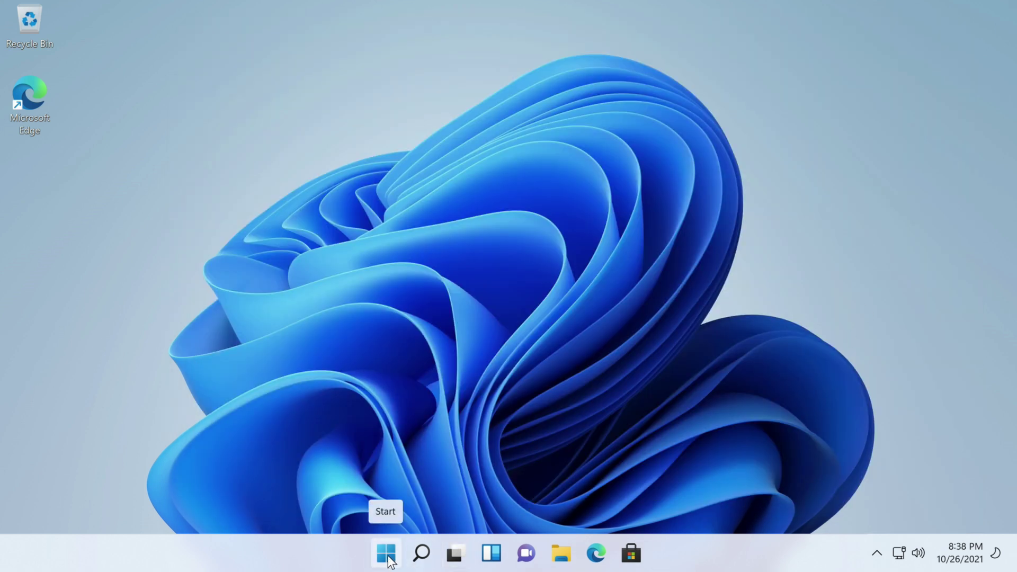
{"action": "left_click", "coordinate": [388, 564]}
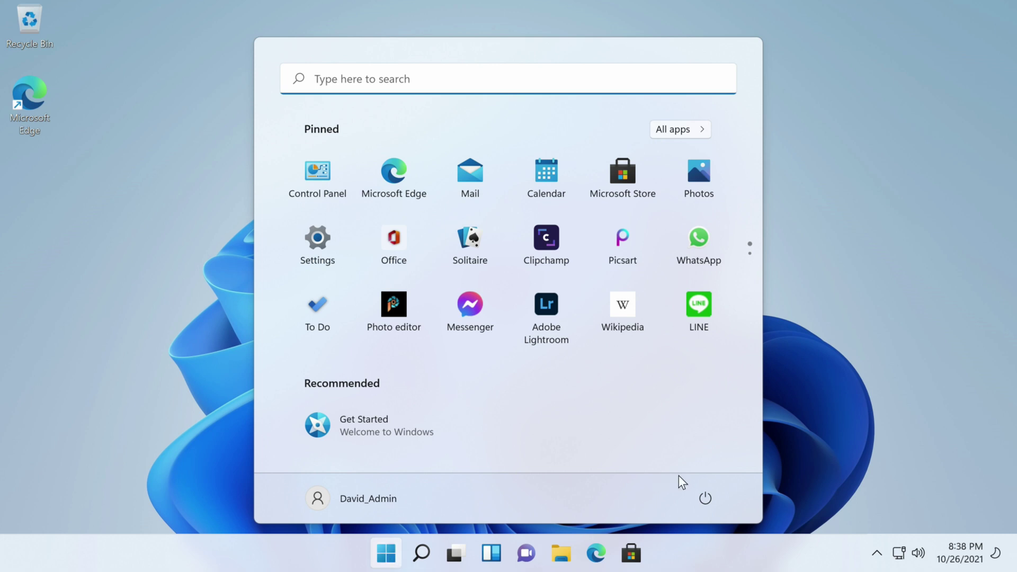
{"action": "left_click", "coordinate": [709, 497]}
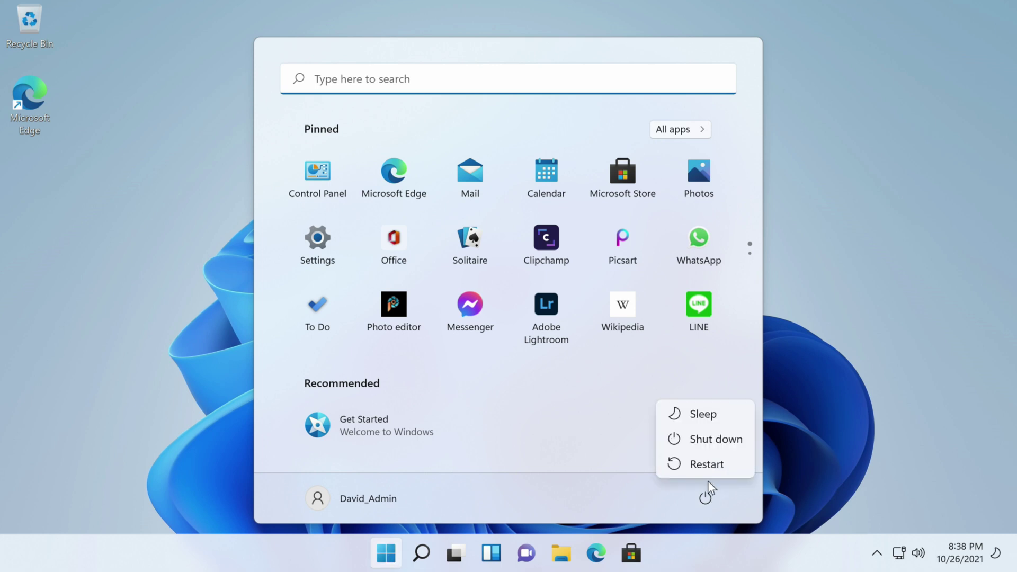